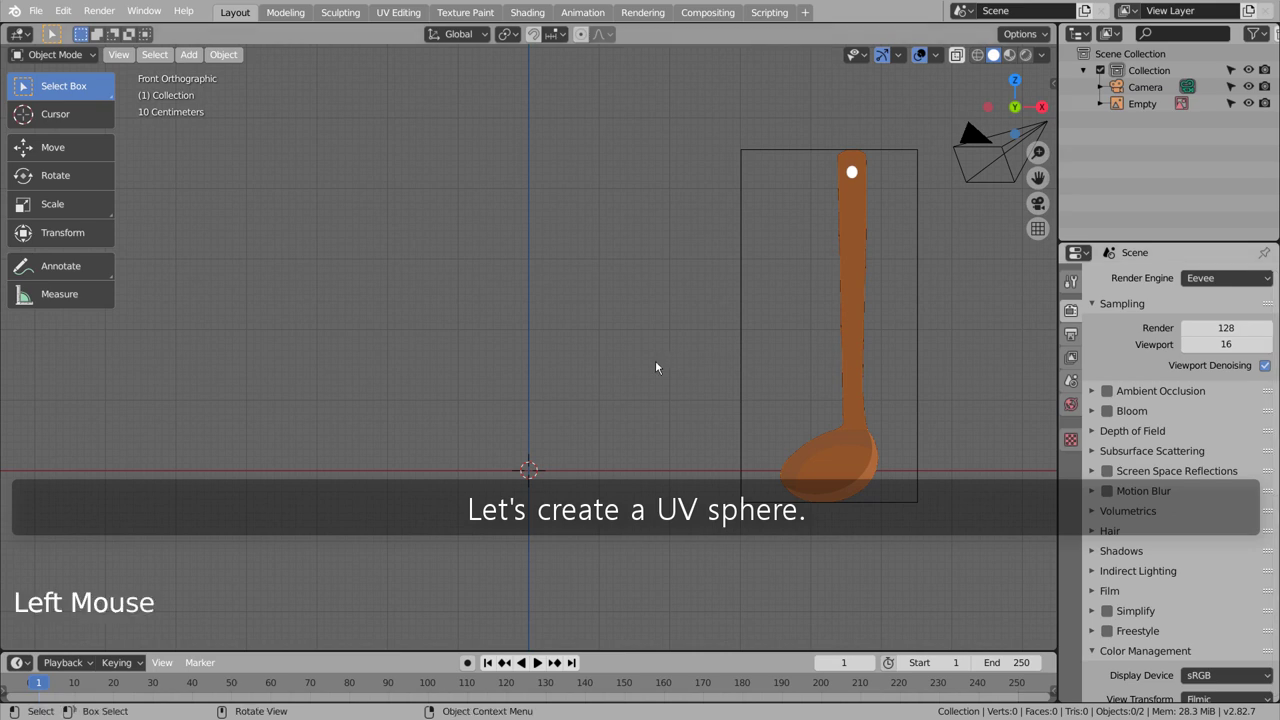
# Step: Add a UV sphere and set it to 8 segments and 8 rings
pyautogui.hotkey('shift', 'a')
pyautogui.moveTo(583, 197)
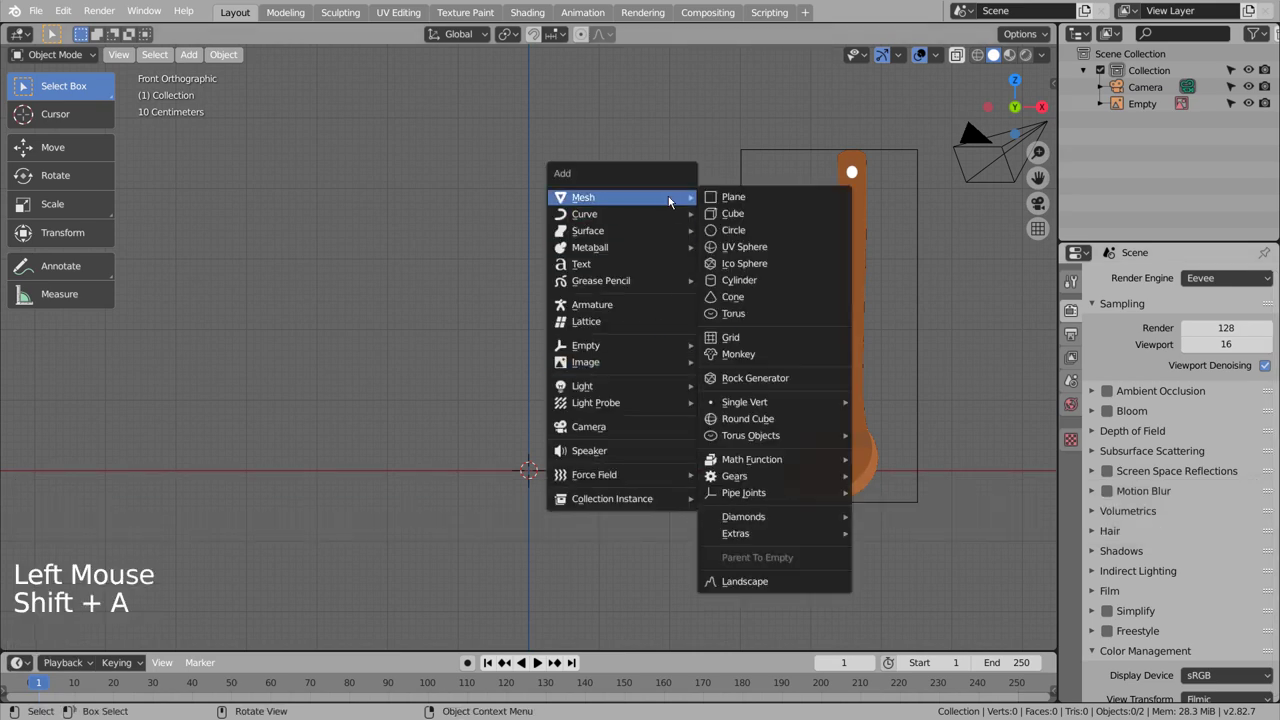
pyautogui.click(746, 247)
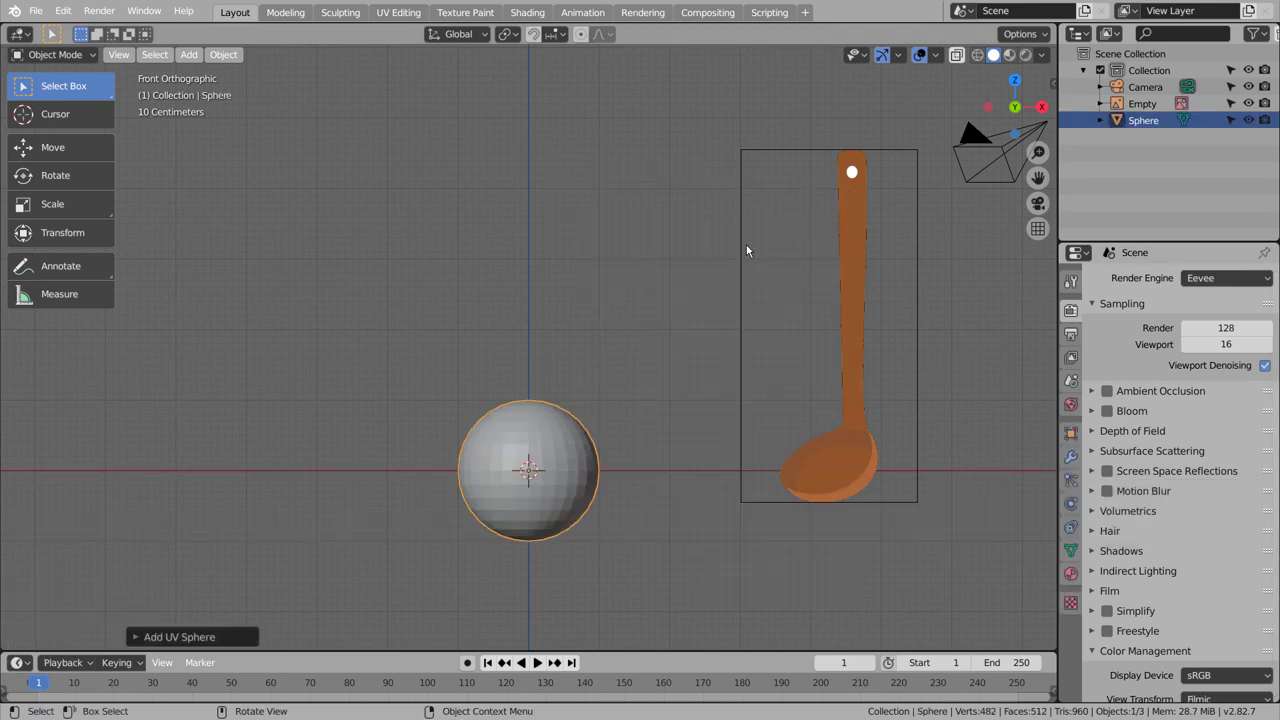
pyautogui.click(149, 640)
pyautogui.click(297, 457)
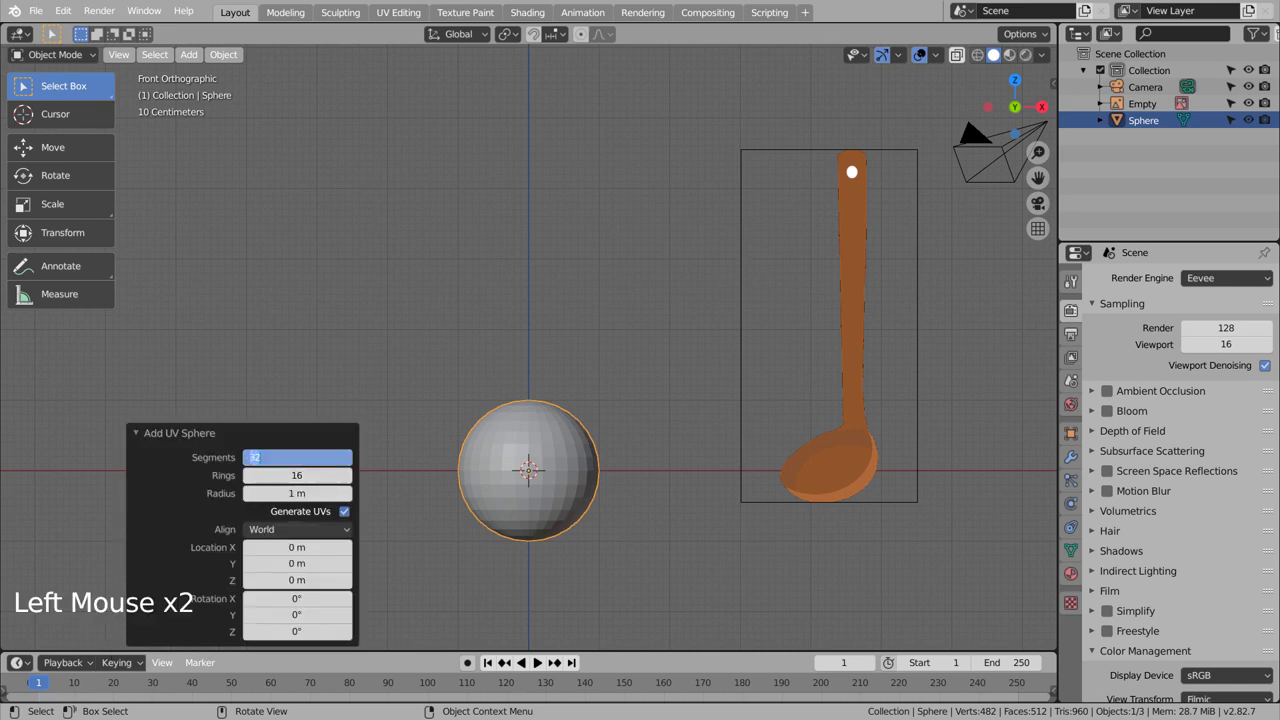
pyautogui.write('8')
pyautogui.press('Return')
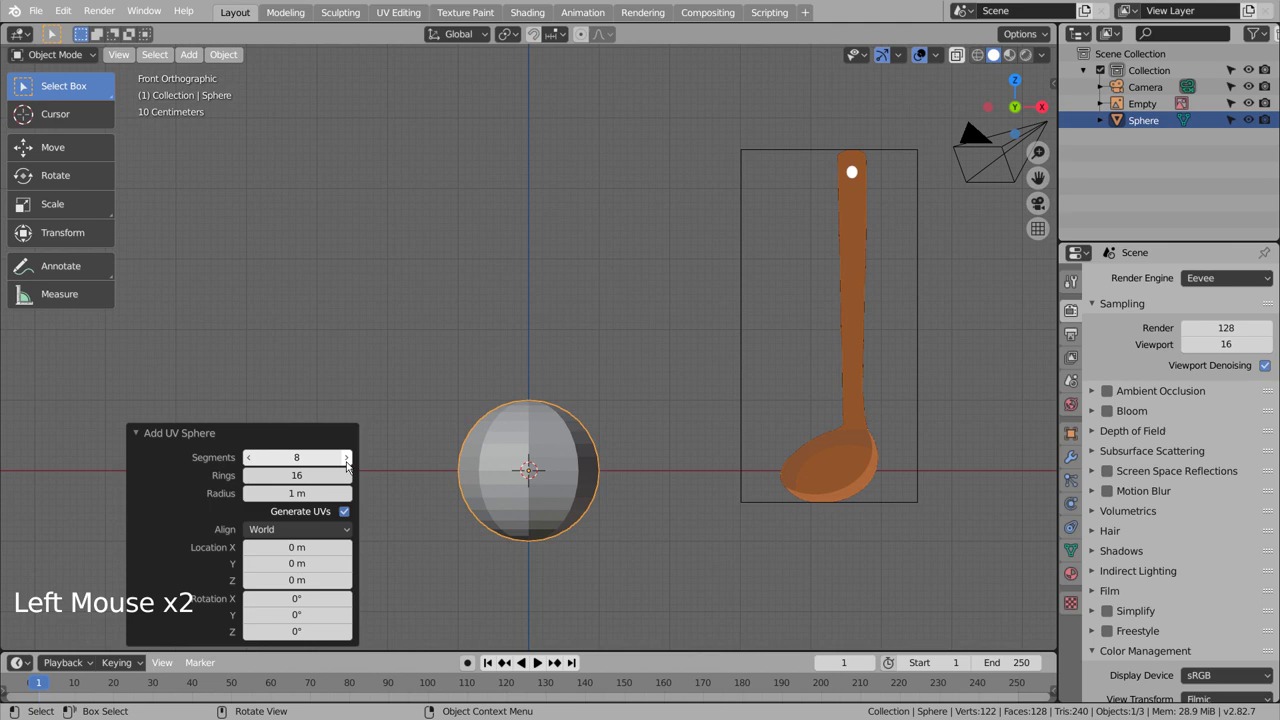
pyautogui.click(278, 475)
pyautogui.write('8')
pyautogui.press('Return')
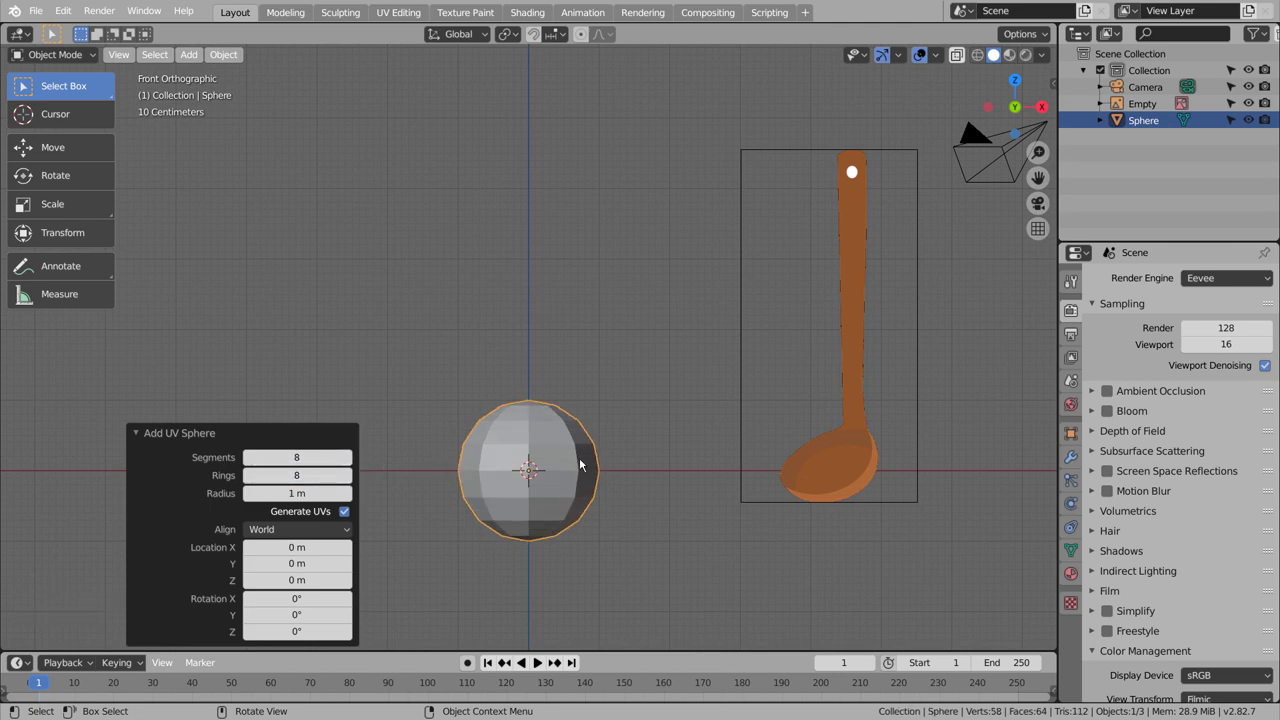
# Step: Box-select and delete the sphere's upper-half faces, leaving a bowl
pyautogui.press('Tab')
pyautogui.press('3')
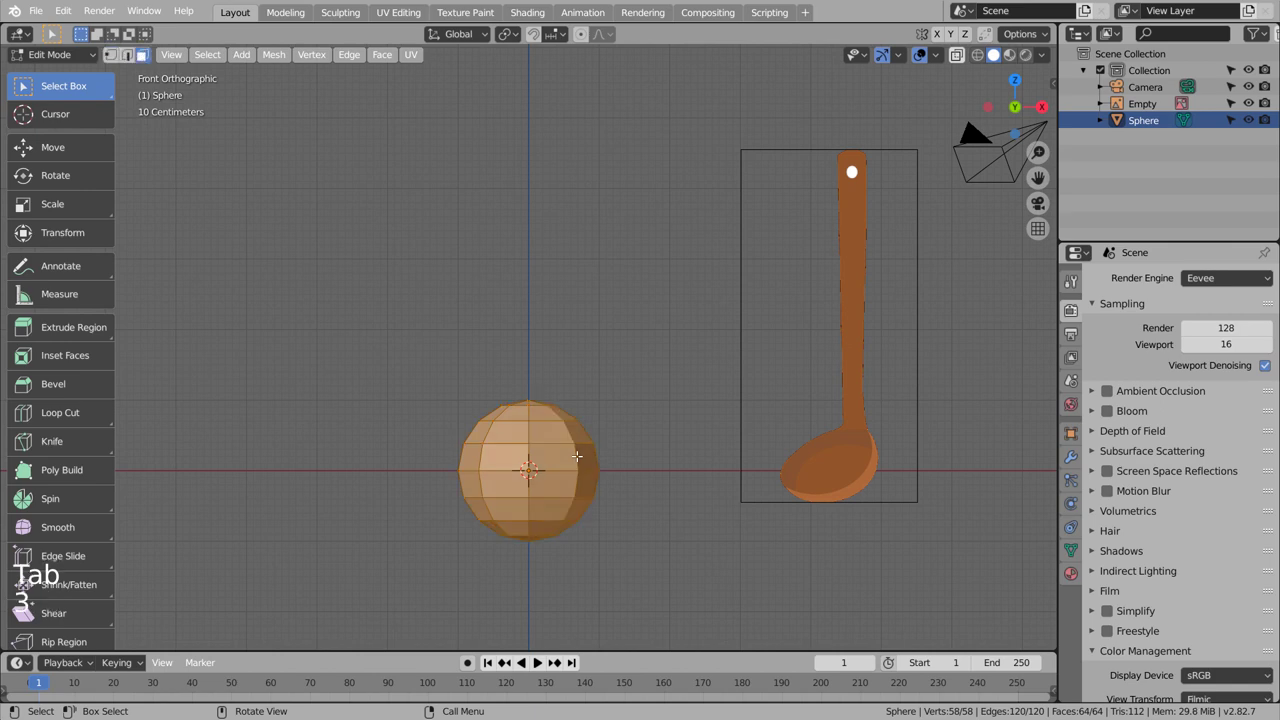
pyautogui.hotkey('shift', 'z')
pyautogui.press('3')
pyautogui.click(610, 440)
pyautogui.press('b')
pyautogui.moveTo(377, 380); pyautogui.dragTo(665, 466)
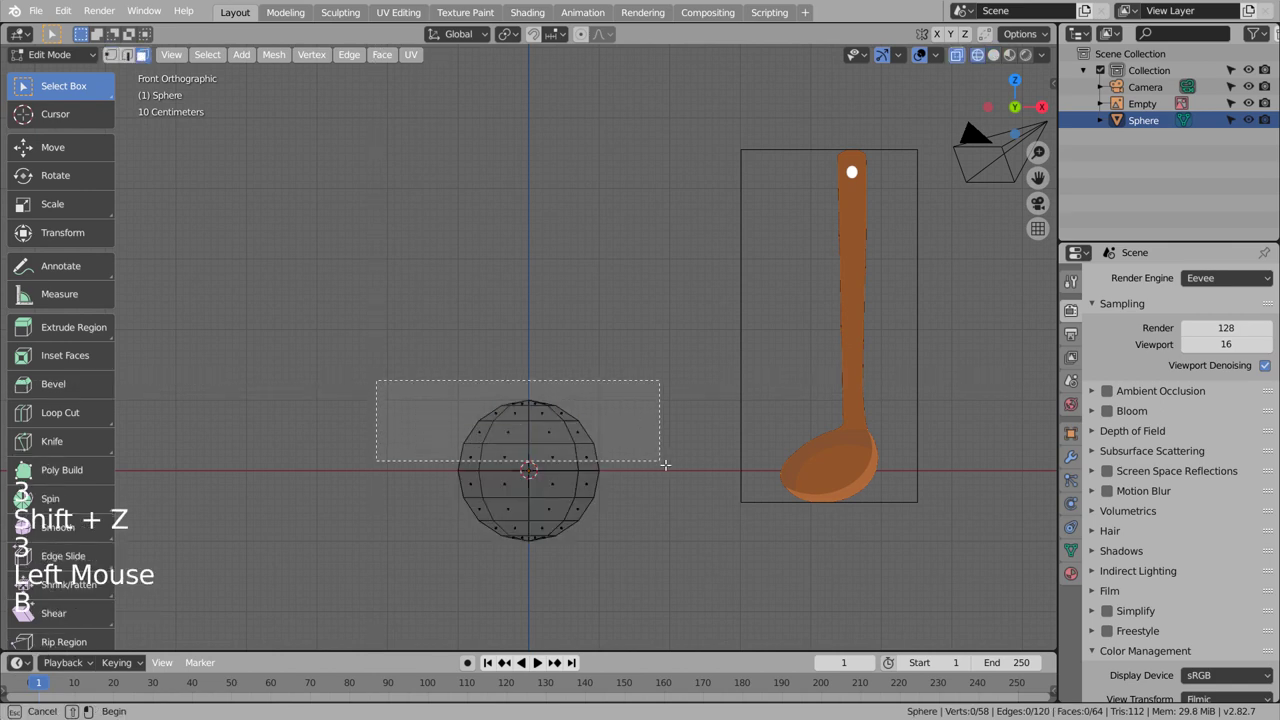
pyautogui.press('x')
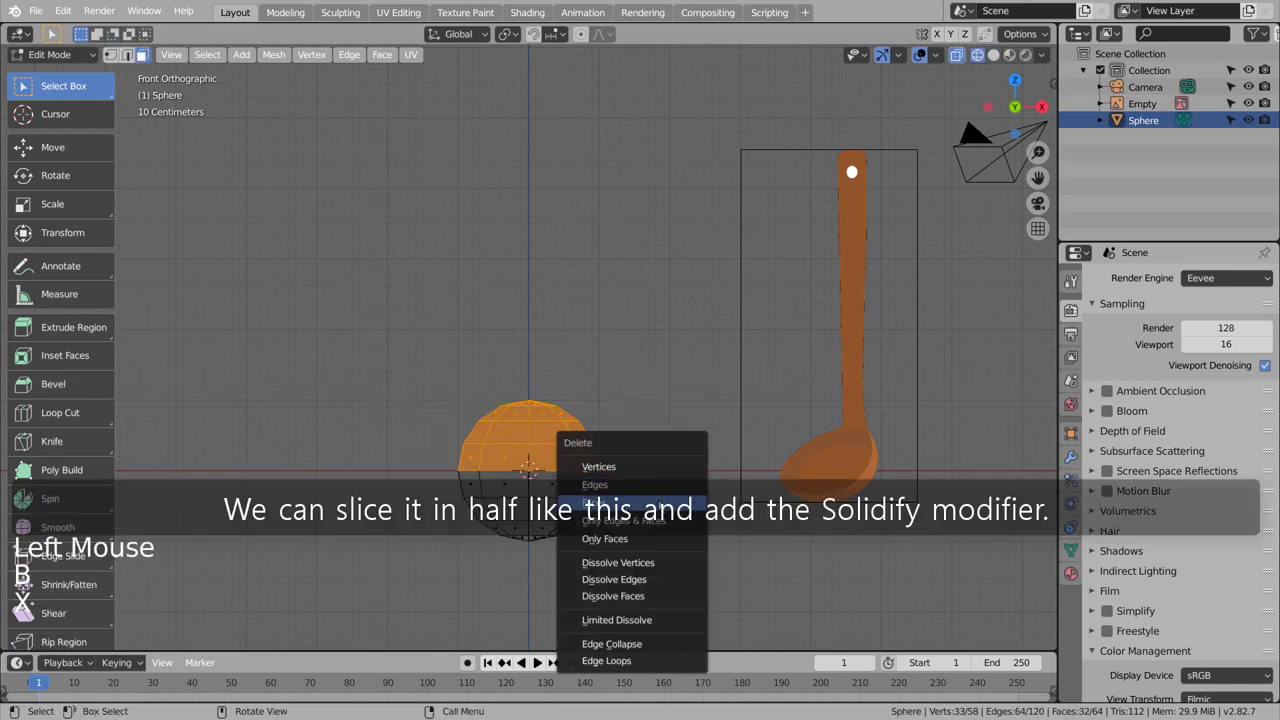
pyautogui.click(661, 500)
pyautogui.press('Tab')
pyautogui.moveTo(662, 449)
pyautogui.mouseDown(button='middle')
pyautogui.moveTo(703, 503)
pyautogui.moveTo(642, 443)
pyautogui.moveTo(658, 436)
pyautogui.mouseUp(button='middle')
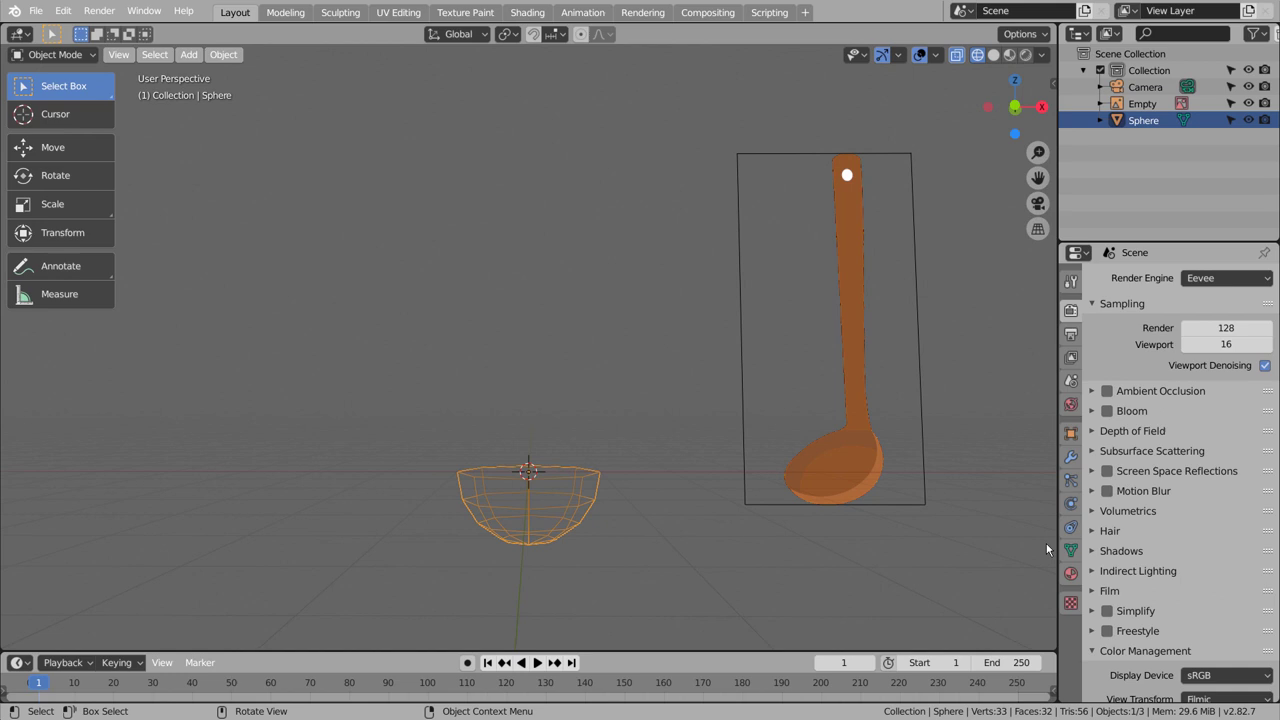
# Step: Give the bowl a Solidify modifier with 0.1 m thickness
pyautogui.click(1071, 457)
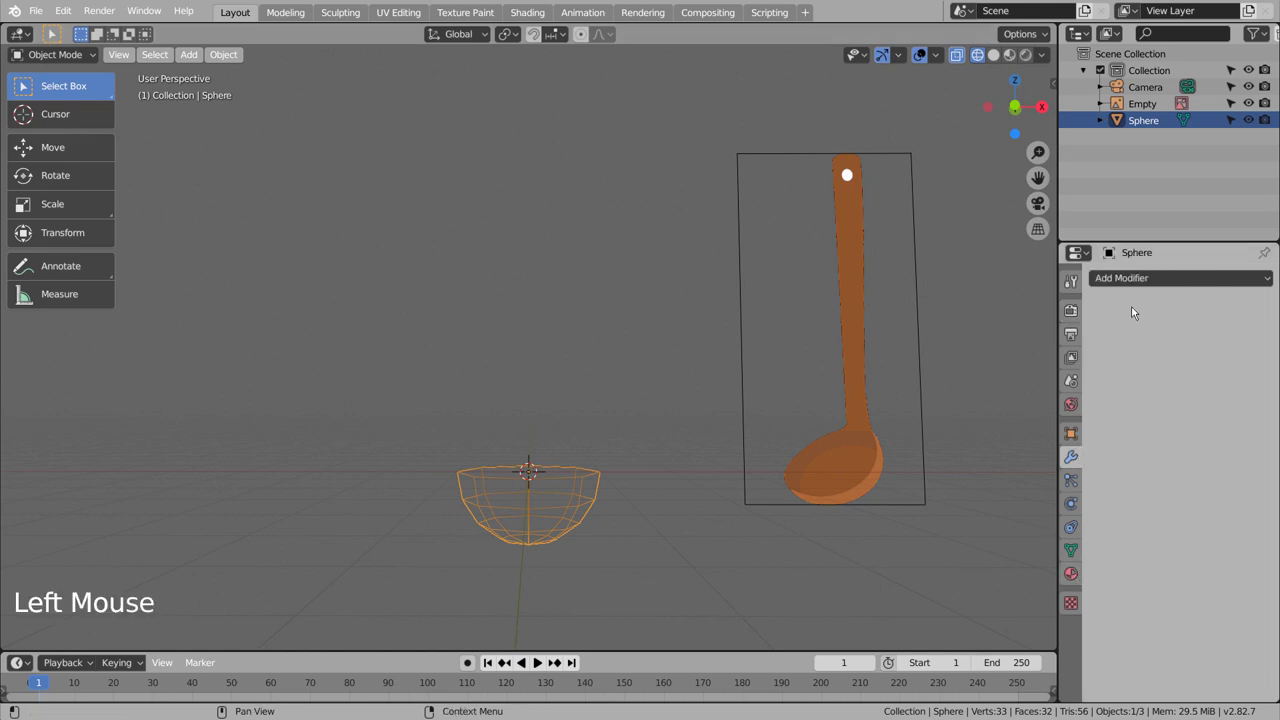
pyautogui.click(1140, 280)
pyautogui.click(969, 530)
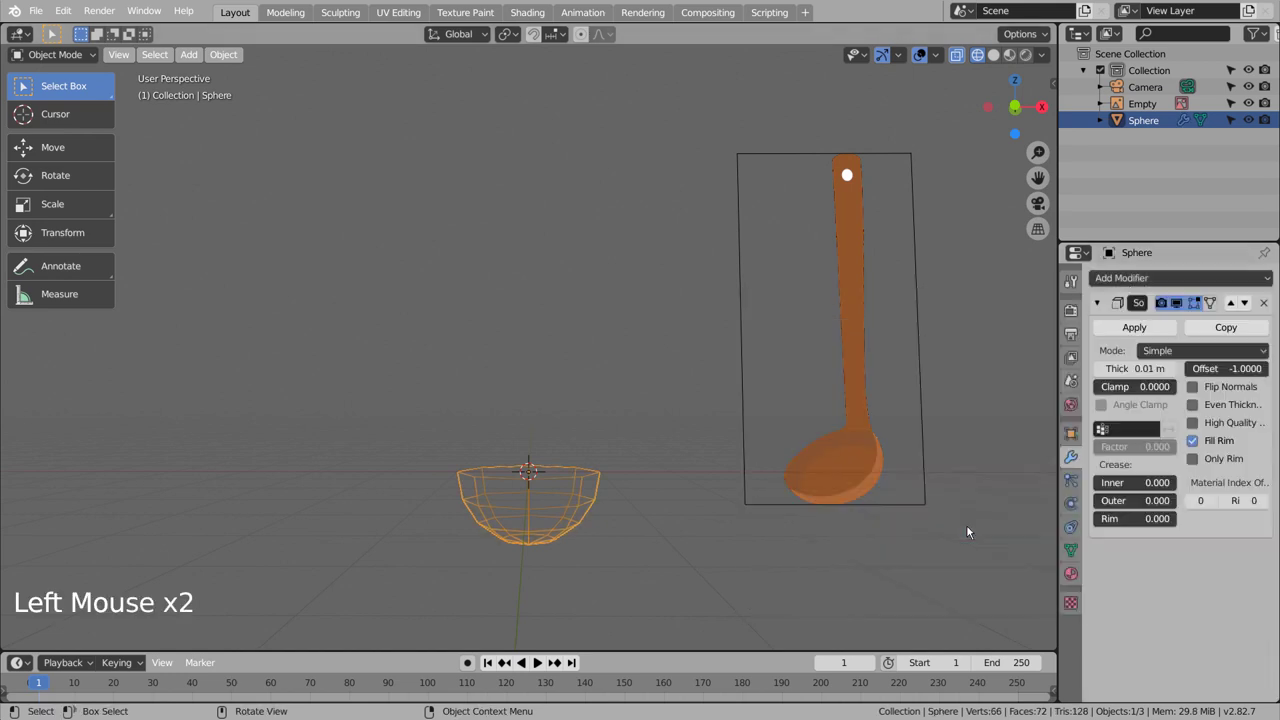
pyautogui.moveTo(1135, 368); pyautogui.dragTo(1150, 368)
pyautogui.moveTo(630, 390); pyautogui.dragTo(660, 443, button='middle')
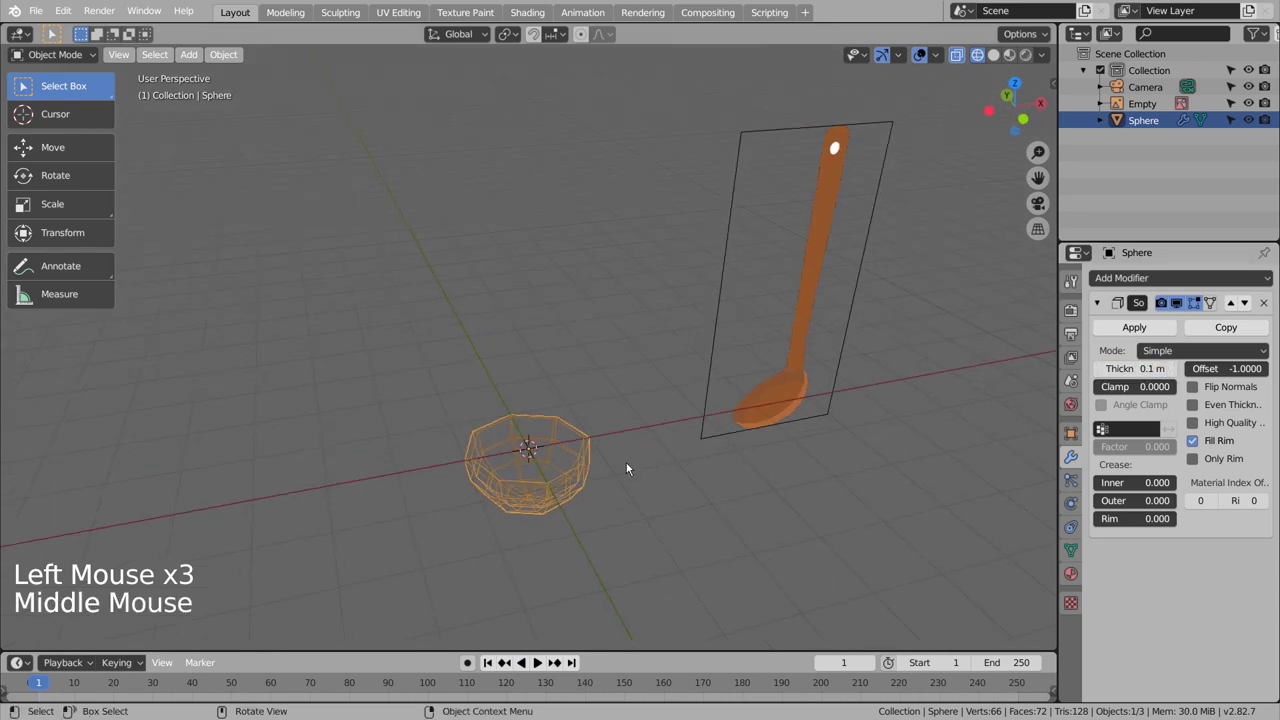
# Step: Rotate the bowl about -22° around its vertical axis from the top view
pyautogui.press('KP_7')
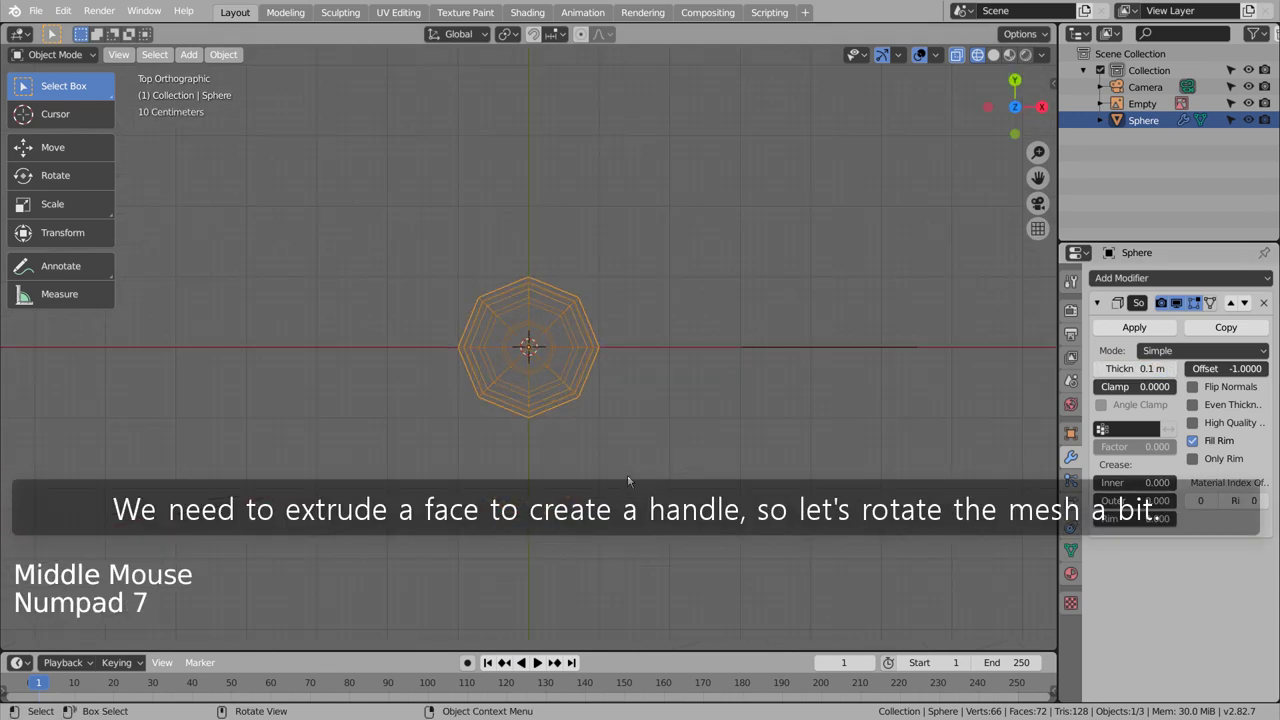
pyautogui.press('r')
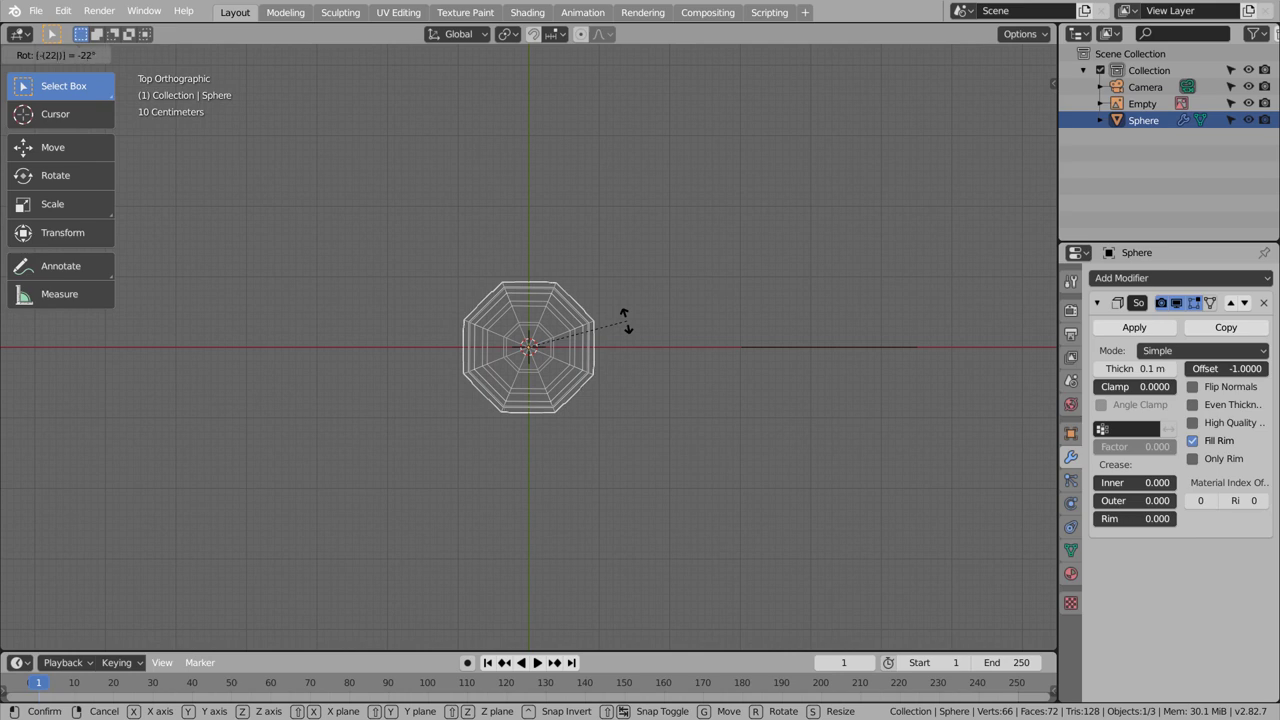
pyautogui.click(625, 320)
pyautogui.hotkey('ctrl', 'z')
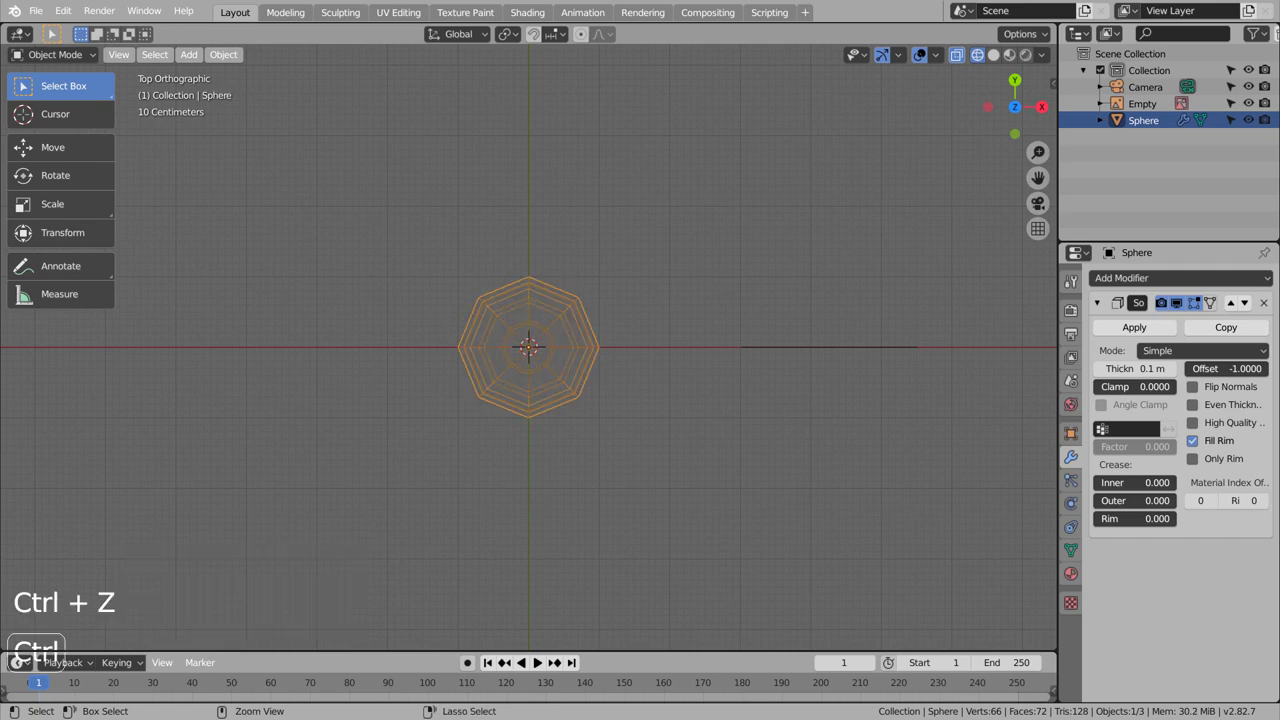
pyautogui.press('r')
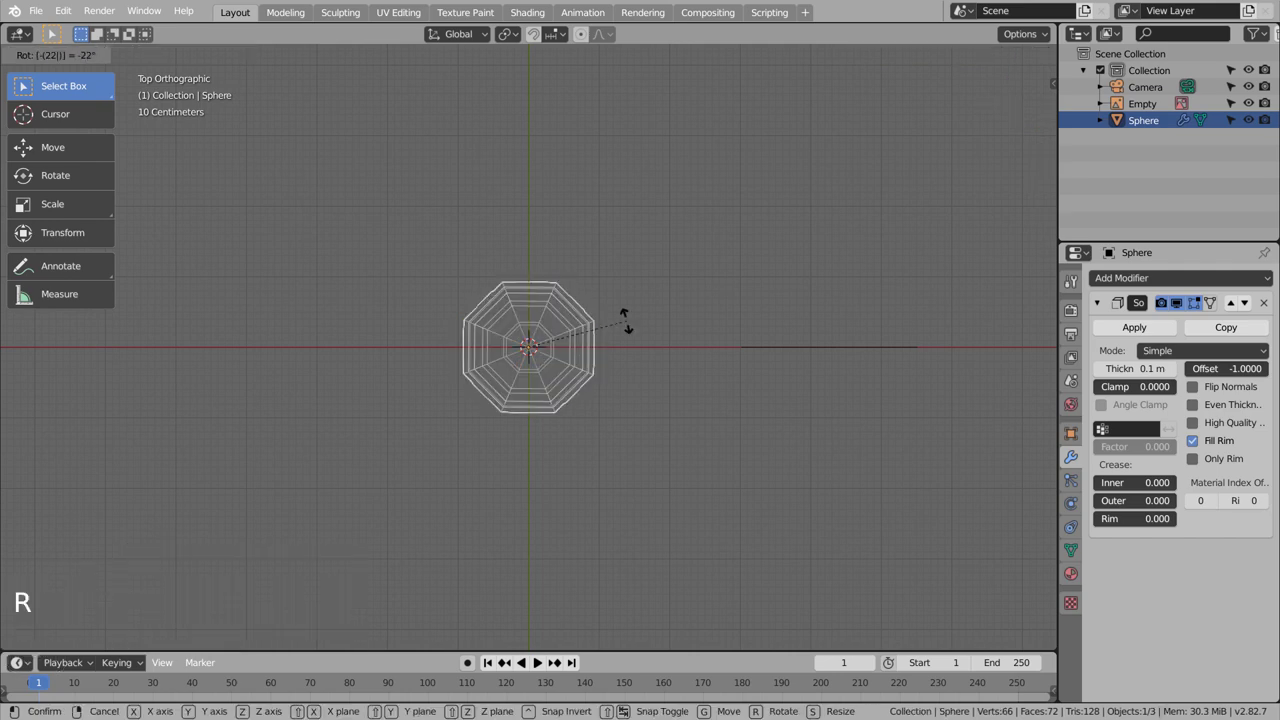
pyautogui.click(632, 268)
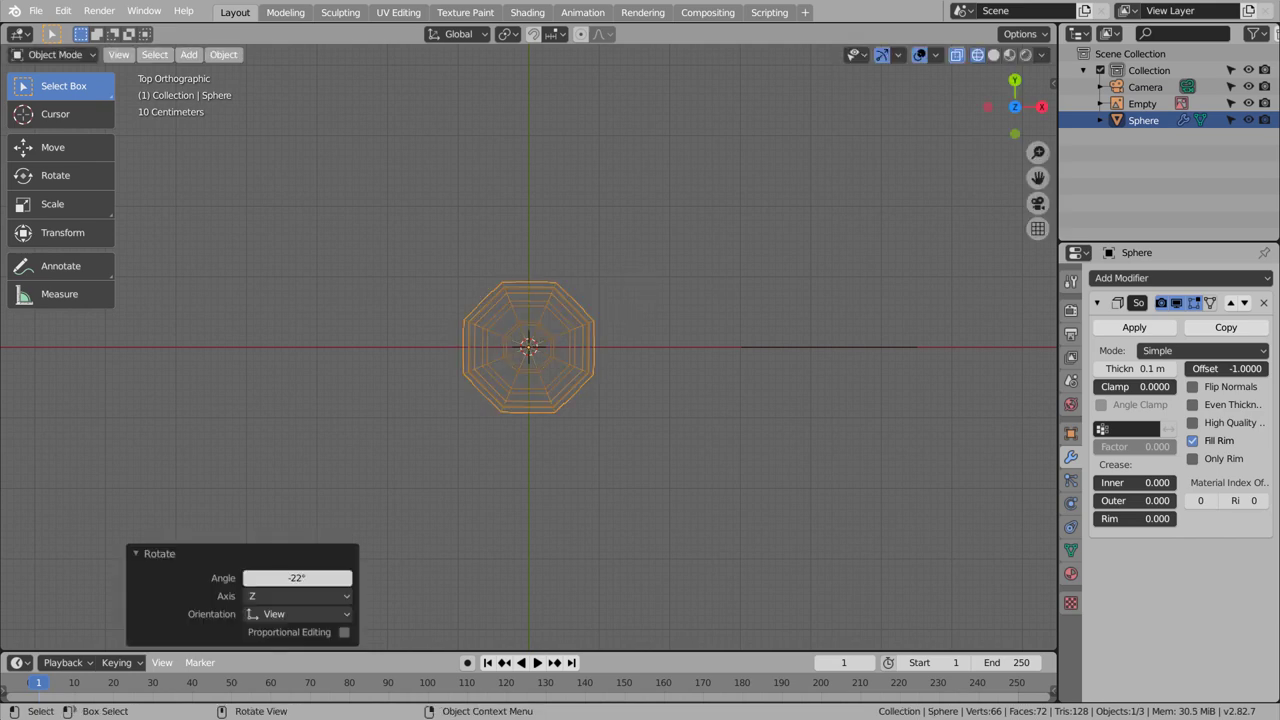
# Step: Add a small extra rotation, check it from front and top, and enter Edit Mode
pyautogui.press('r')
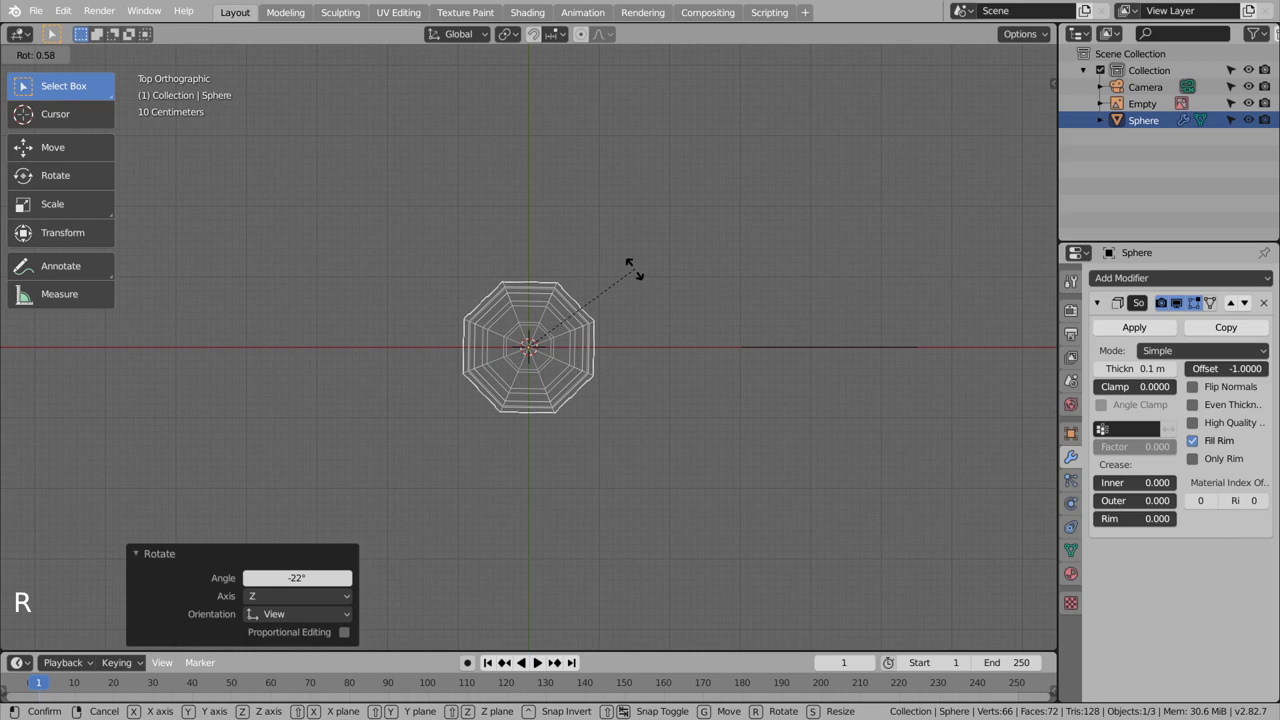
pyautogui.click(634, 262)
pyautogui.moveTo(643, 418)
pyautogui.mouseDown(button='middle')
pyautogui.moveTo(697, 334)
pyautogui.moveTo(699, 258)
pyautogui.moveTo(662, 369)
pyautogui.mouseUp(button='middle')
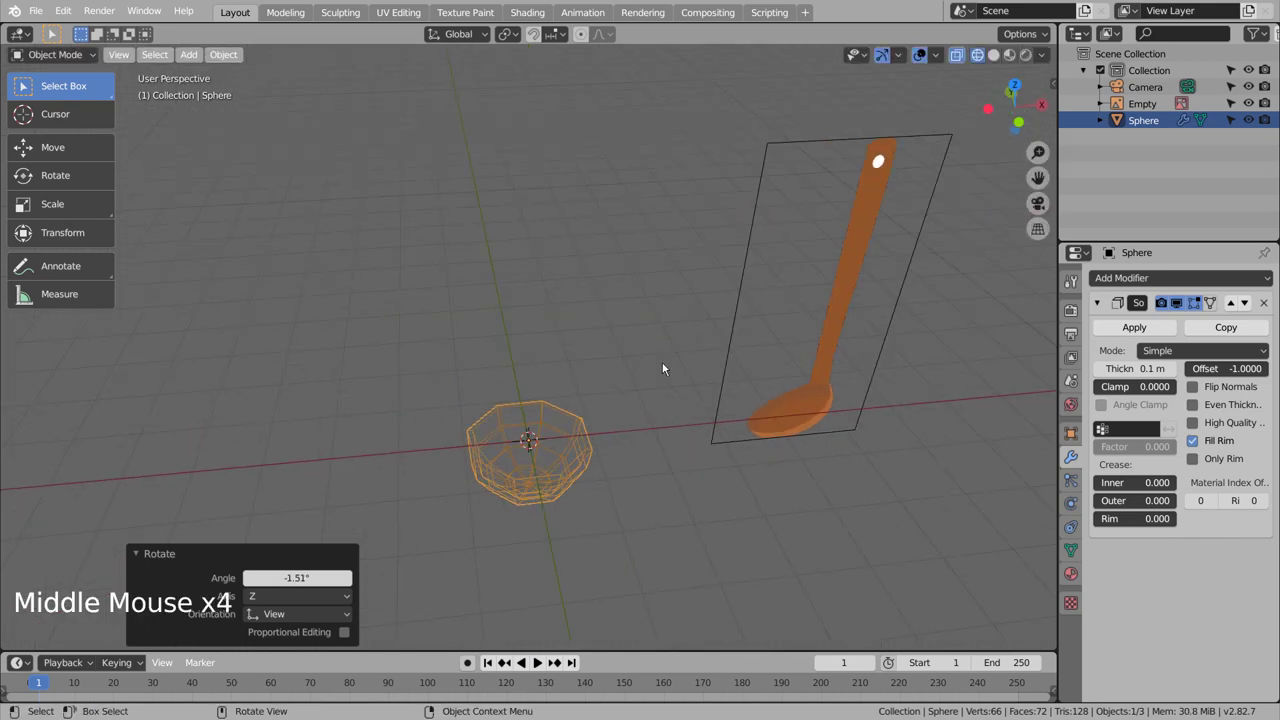
pyautogui.press('KP_1')
pyautogui.press('KP_7')
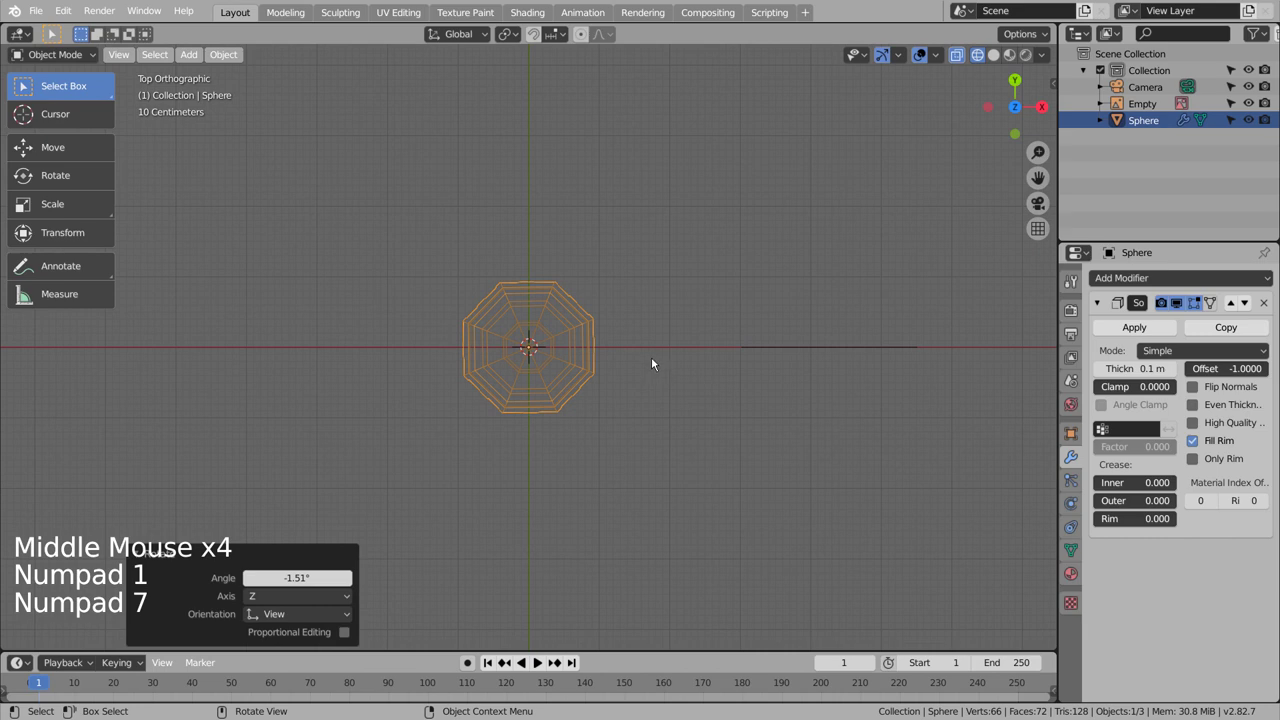
pyautogui.press('Tab')
# Step: Apply the Solidify modifier so the wall thickness becomes permanent
pyautogui.press('3')
pyautogui.moveTo(663, 409); pyautogui.dragTo(663, 323, button='middle')
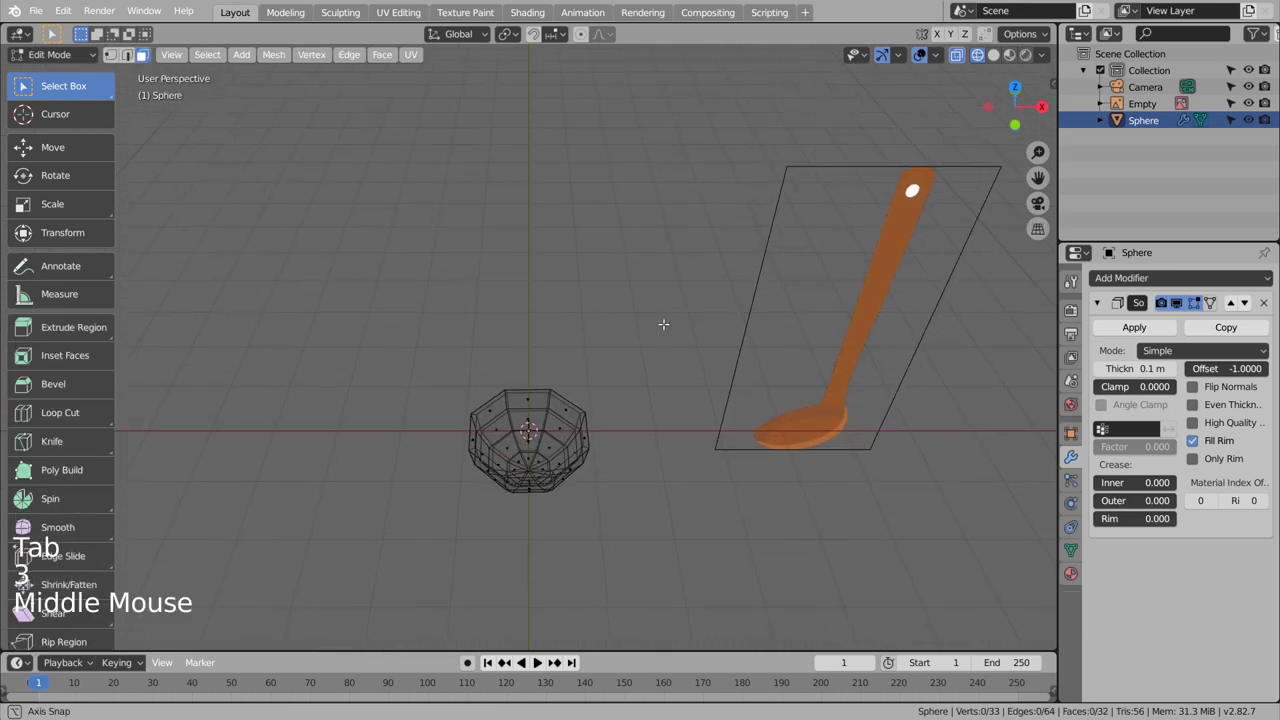
pyautogui.press('Tab')
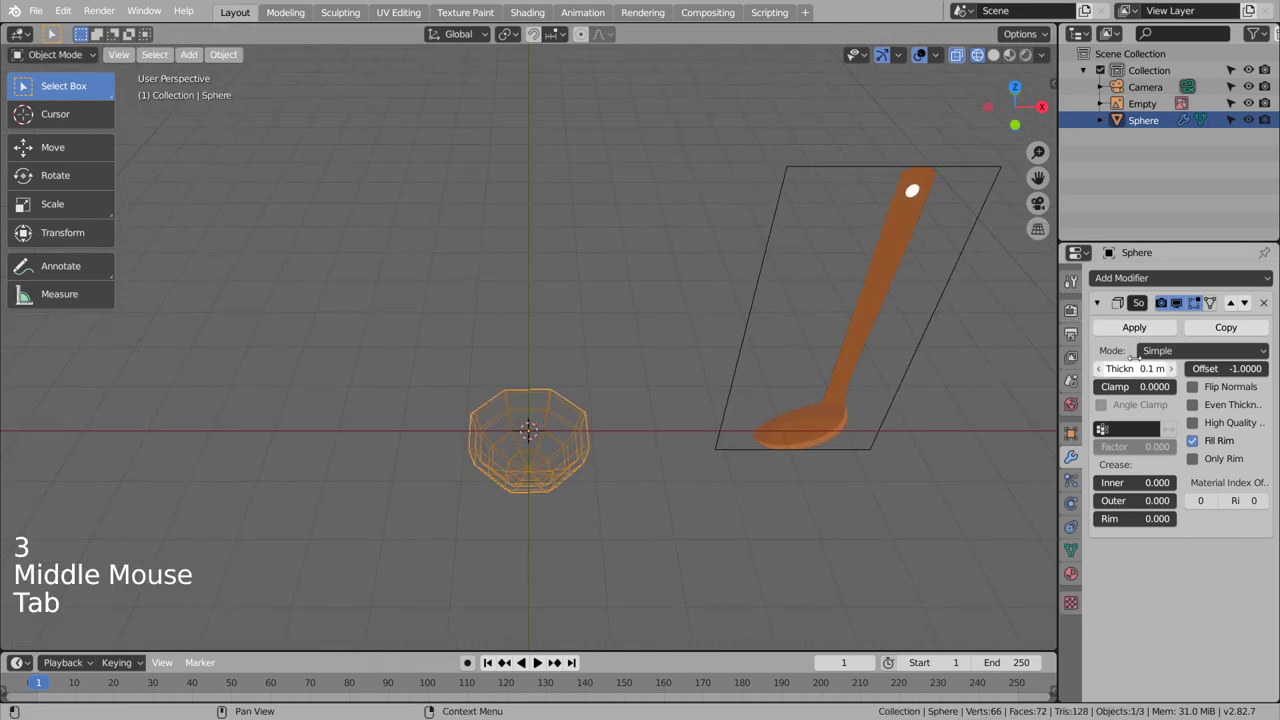
pyautogui.click(1134, 327)
pyautogui.scroll(1, 751, 573)
pyautogui.scroll(3, 749, 566)
# Step: Select a rim face of the bowl to grow the handle from
pyautogui.press('Tab')
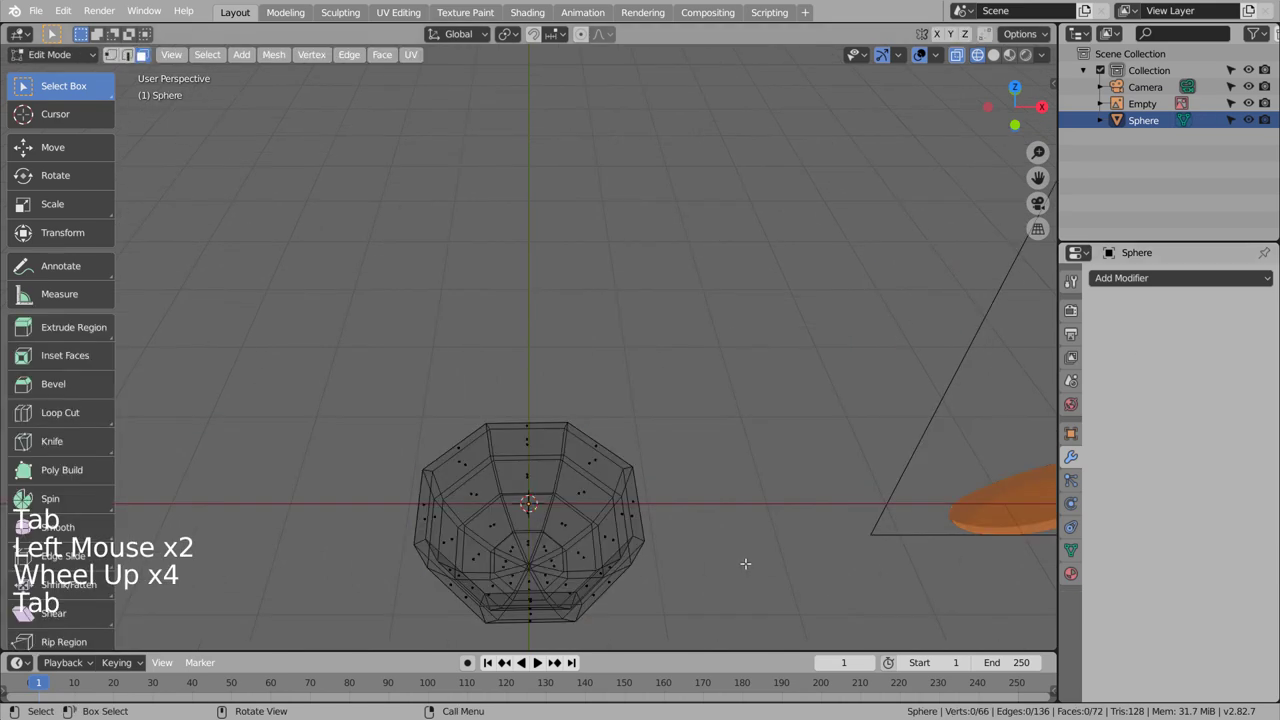
pyautogui.keyDown('shift'); pyautogui.moveTo(747, 566); pyautogui.dragTo(642, 430, button='middle'); pyautogui.keyUp('shift')
pyautogui.press('3')
pyautogui.click(637, 503)
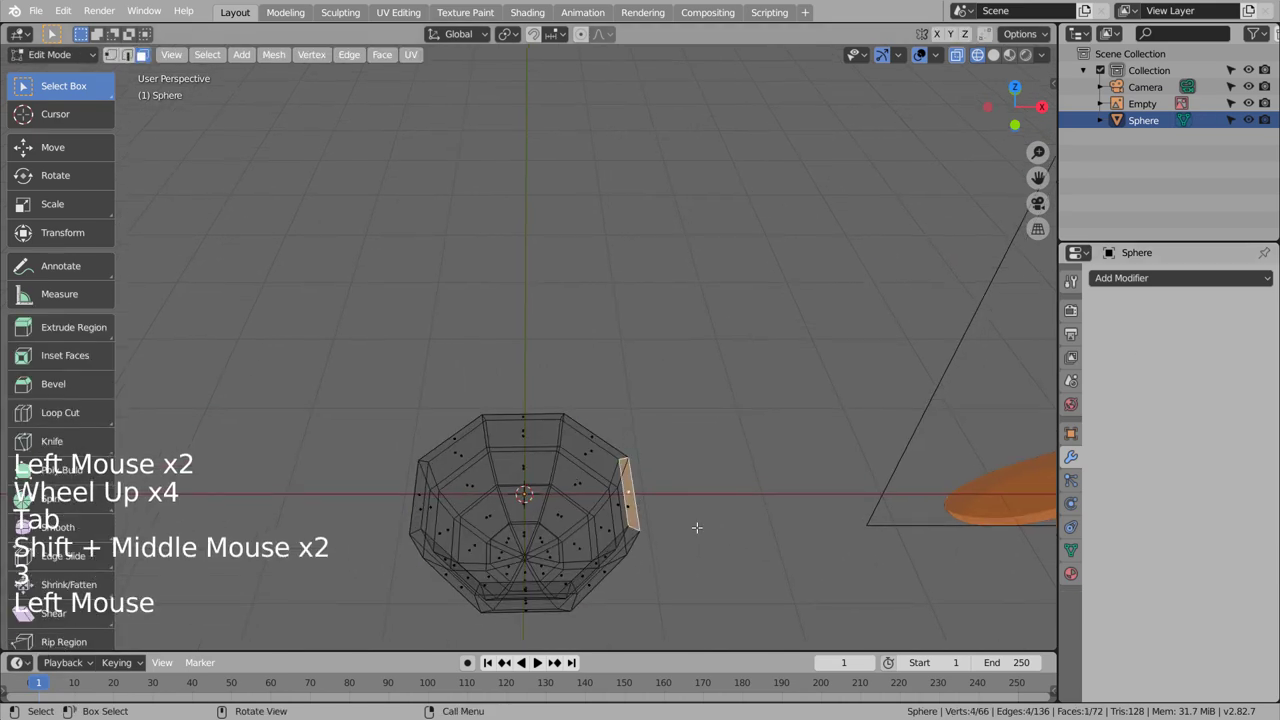
pyautogui.scroll(-3, 697, 527)
pyautogui.scroll(-3, 700, 527)
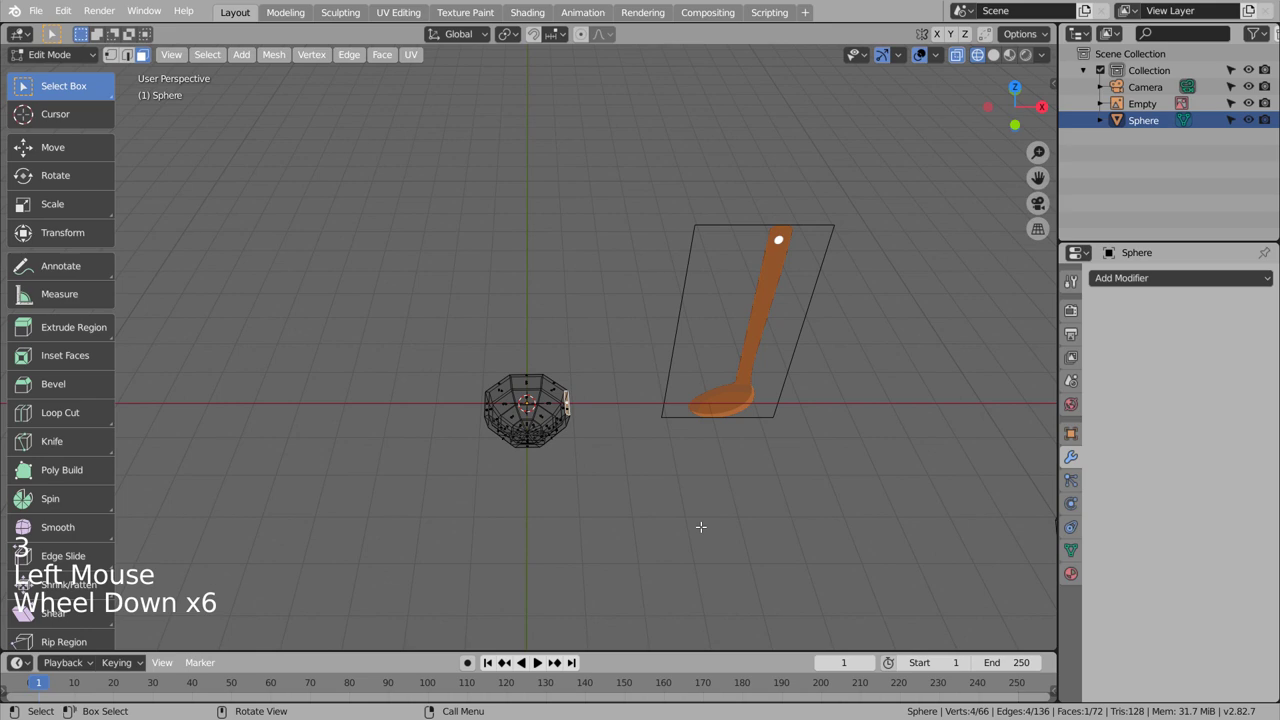
# Step: Rotate the bowl while viewing it from the front
pyautogui.press('KP_1')
pyautogui.press('Tab')
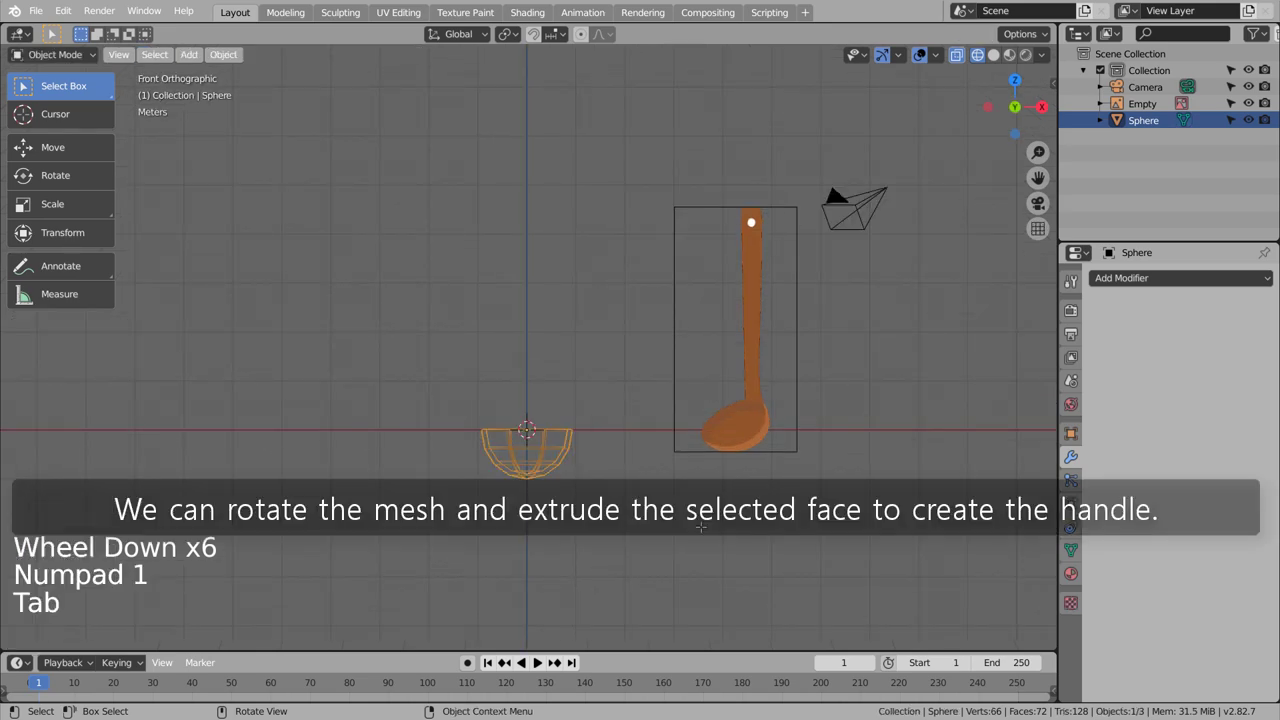
pyautogui.press('r')
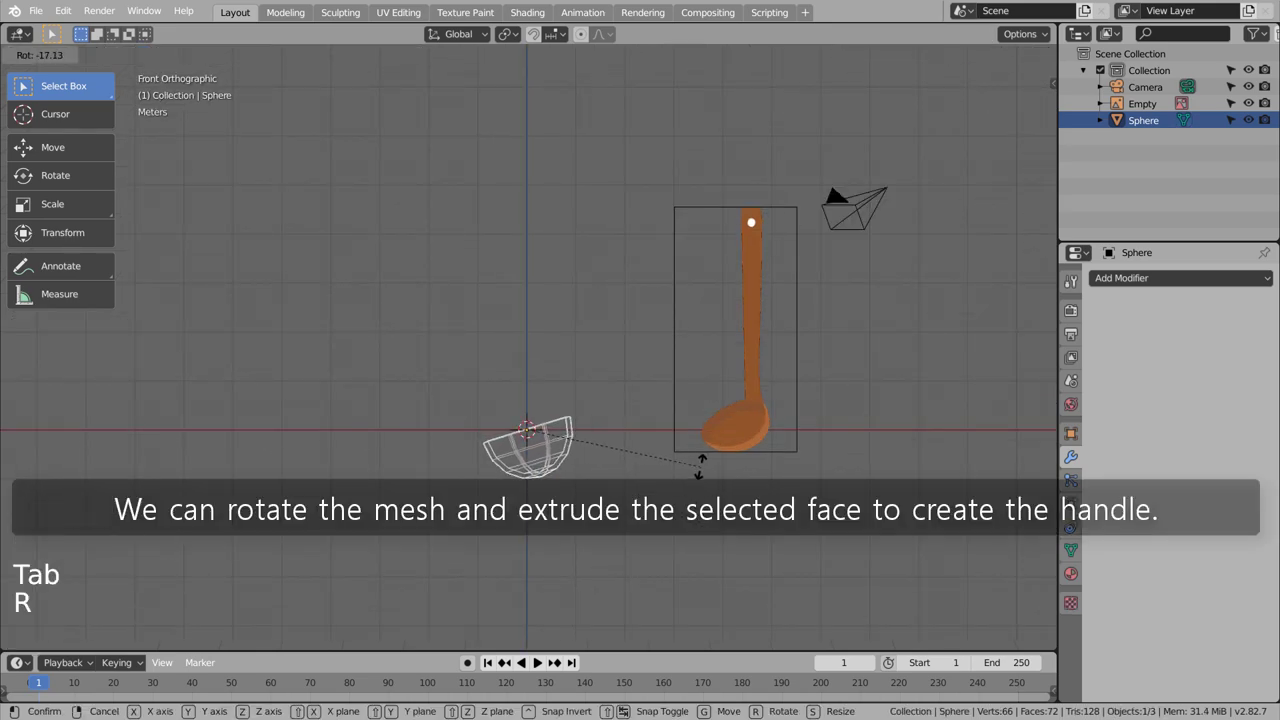
pyautogui.click(700, 455)
# Step: Extrude a thin handle upward from the rim and move its tip higher
pyautogui.press('Tab')
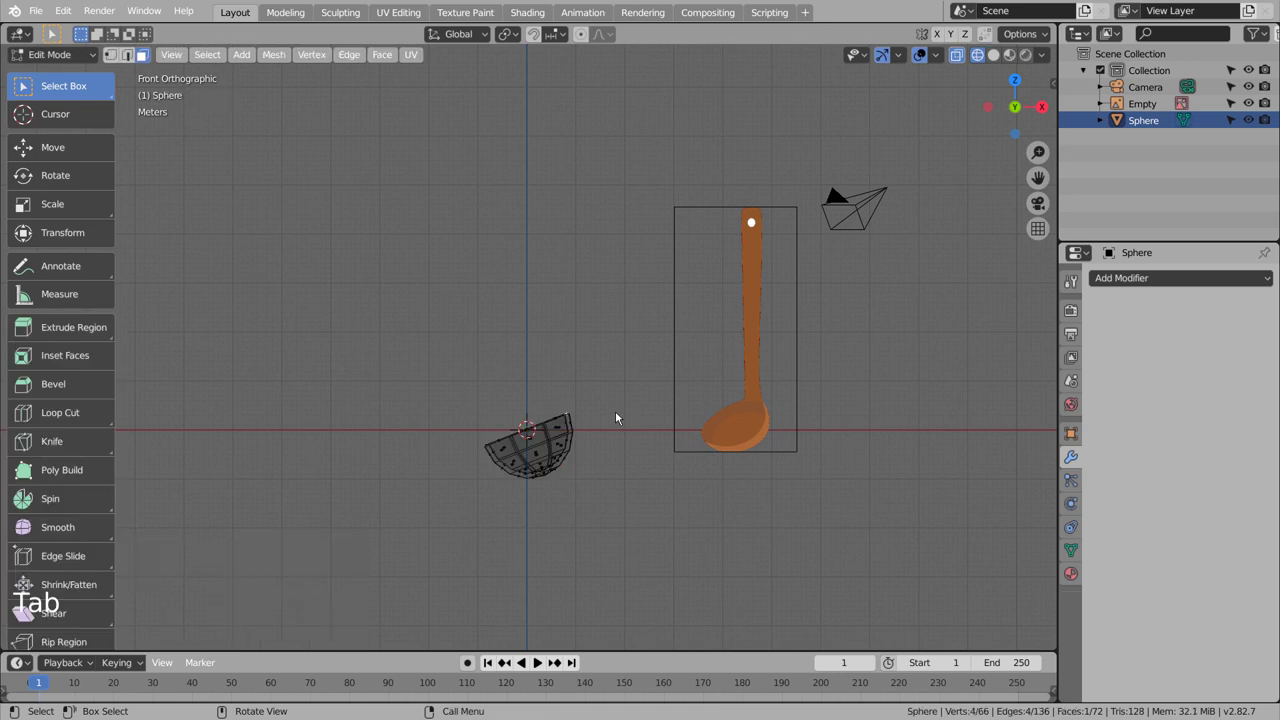
pyautogui.press('e')
pyautogui.click(617, 306)
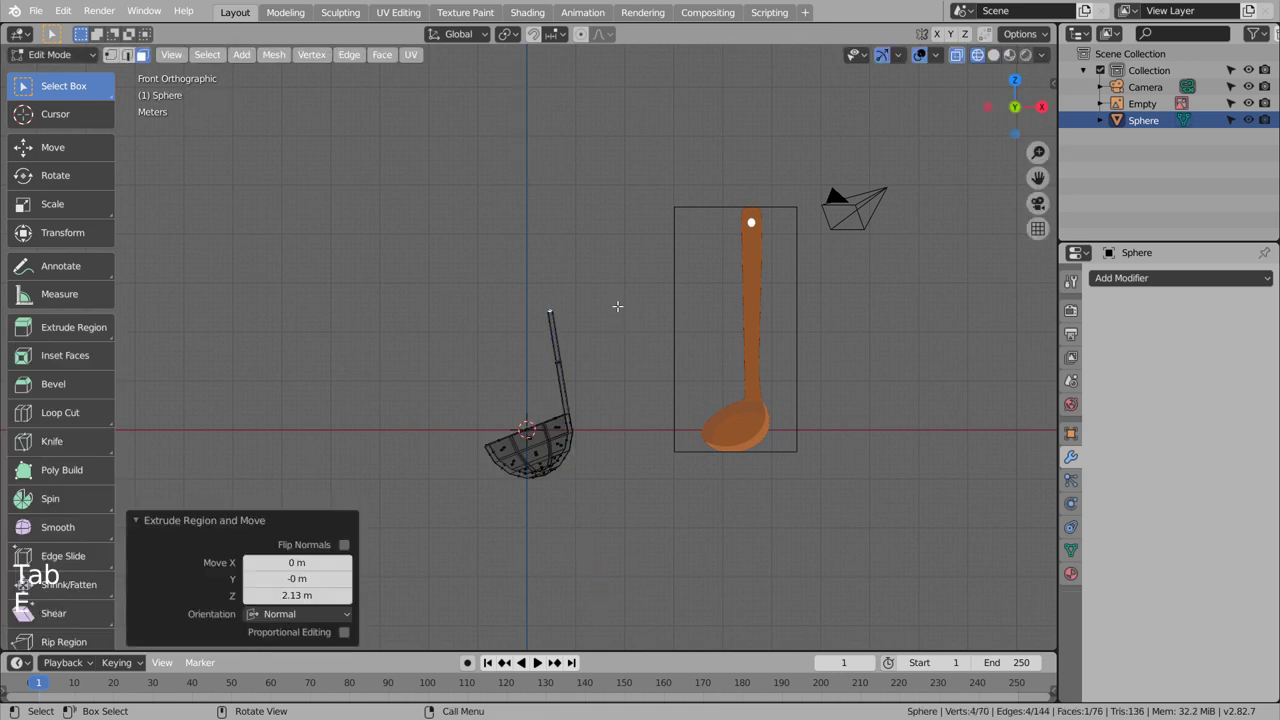
pyautogui.press('g')
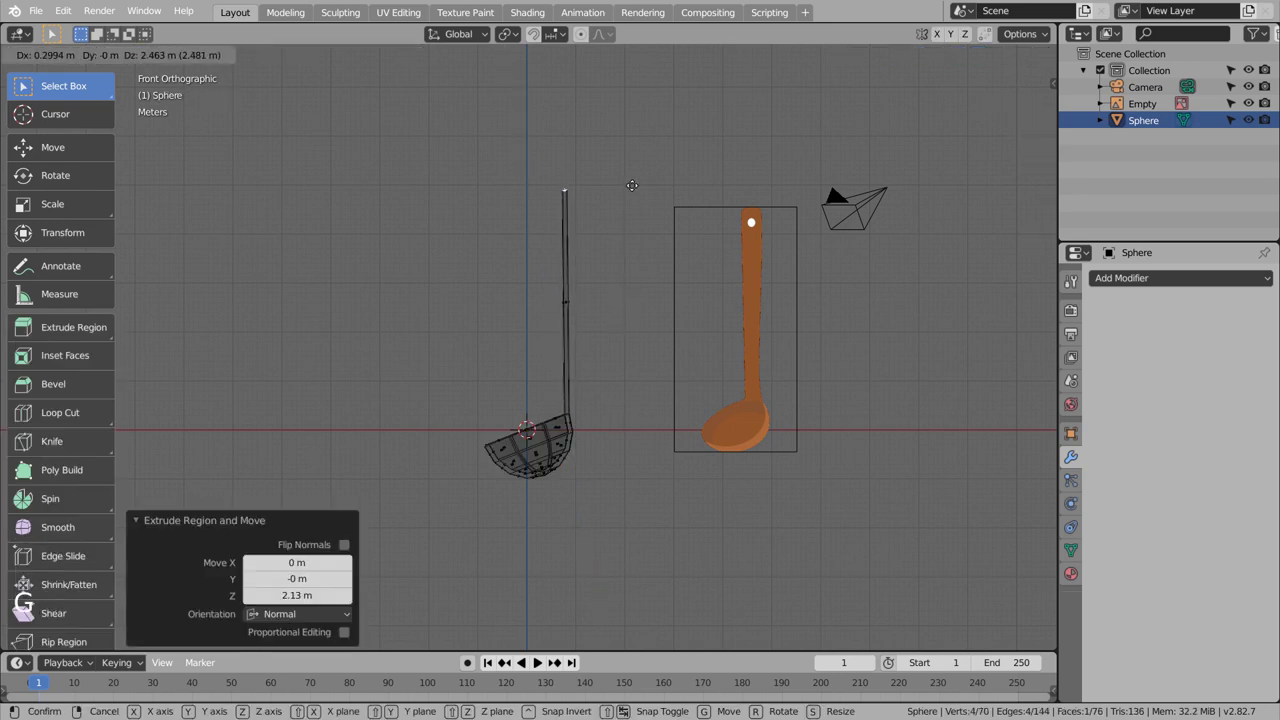
pyautogui.click(637, 179)
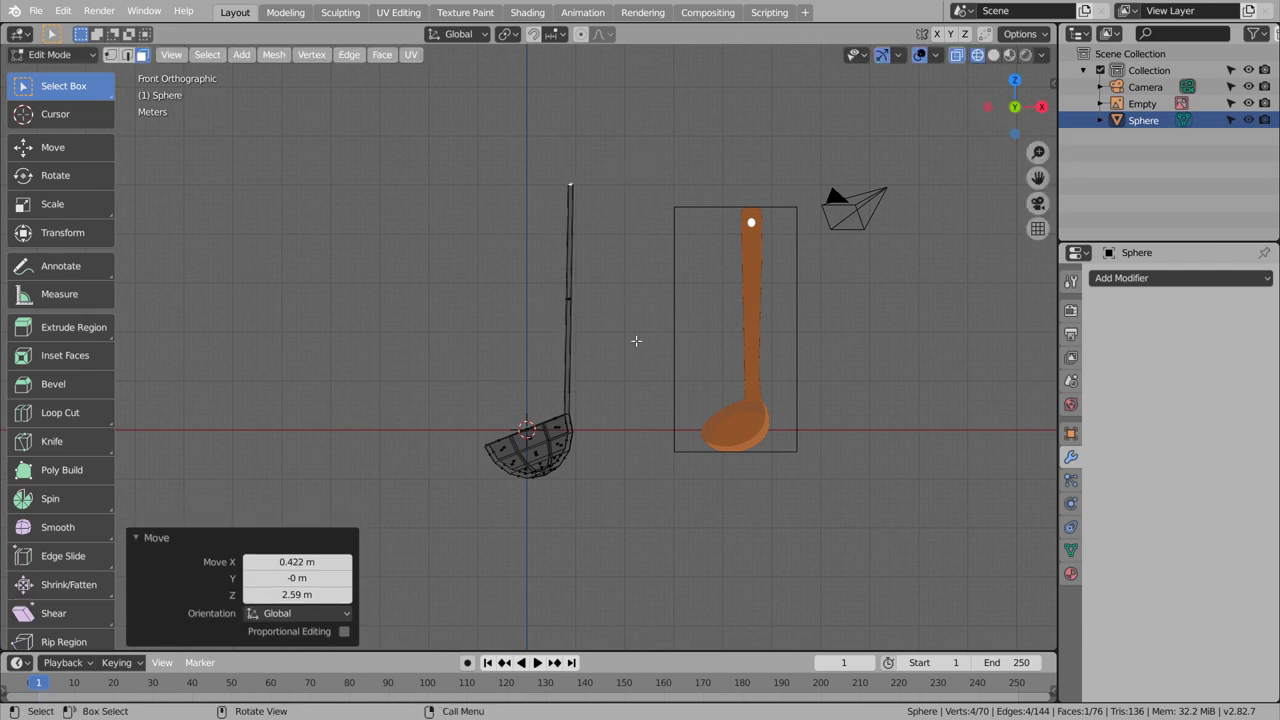
pyautogui.moveTo(636, 341)
pyautogui.mouseDown(button='middle')
pyautogui.moveTo(731, 363)
pyautogui.moveTo(820, 363)
pyautogui.moveTo(643, 376)
pyautogui.mouseUp(button='middle')
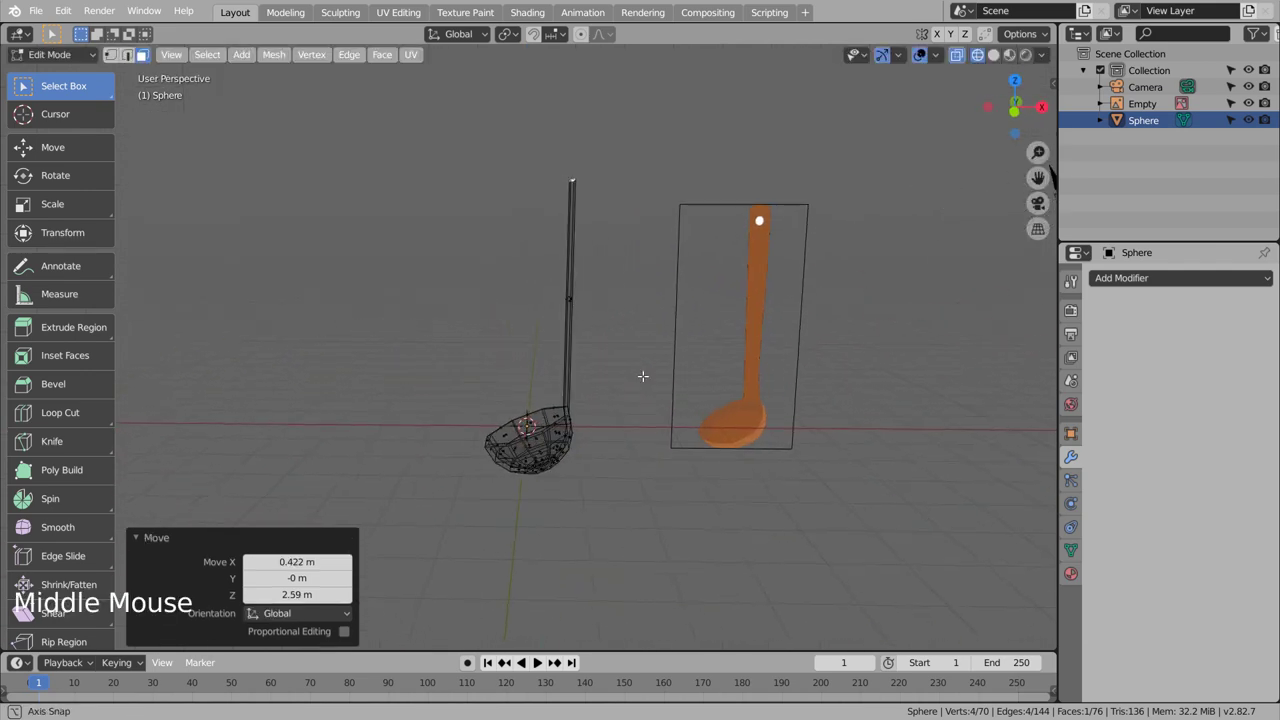
pyautogui.middleClick(643, 376)
pyautogui.press('KP_1')
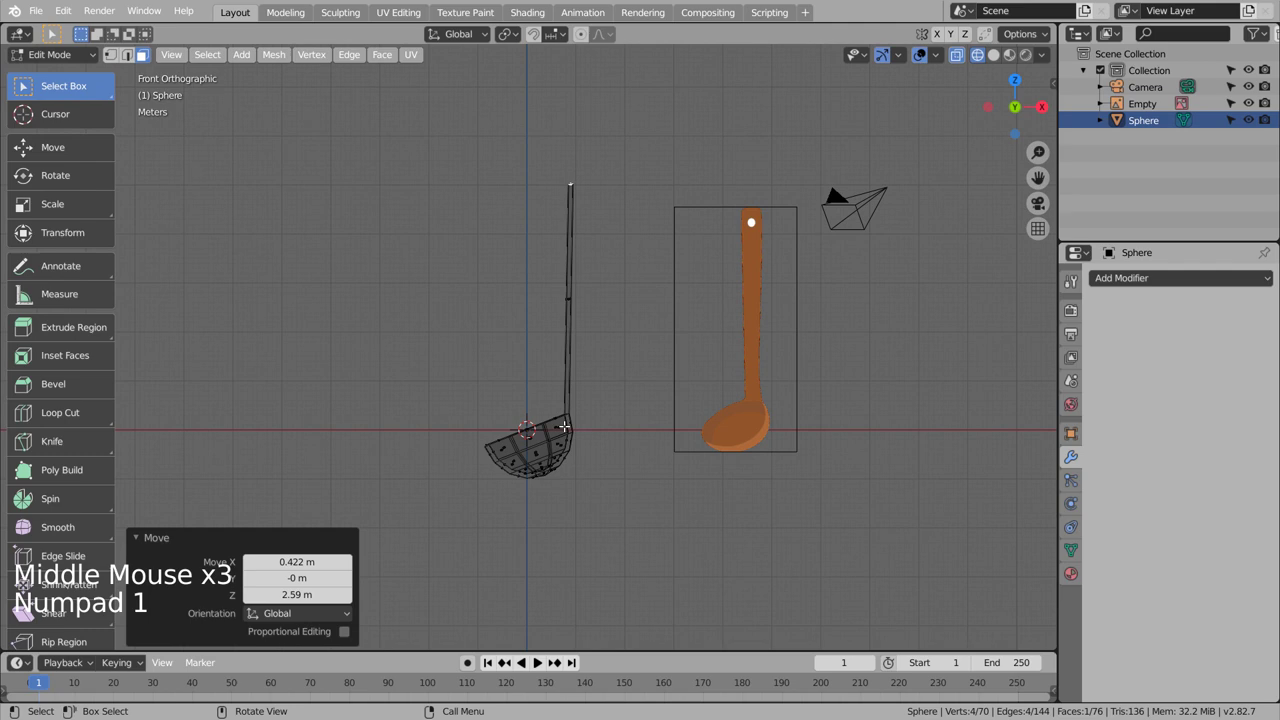
pyautogui.moveTo(565, 427); pyautogui.dragTo(560, 427, button='middle')
pyautogui.middleClick(560, 427)
pyautogui.scroll(3, 560, 427)
# Step: Try an edge loop on the handle, undo it, and return to Object Mode
pyautogui.hotkey('ctrl', 'r')
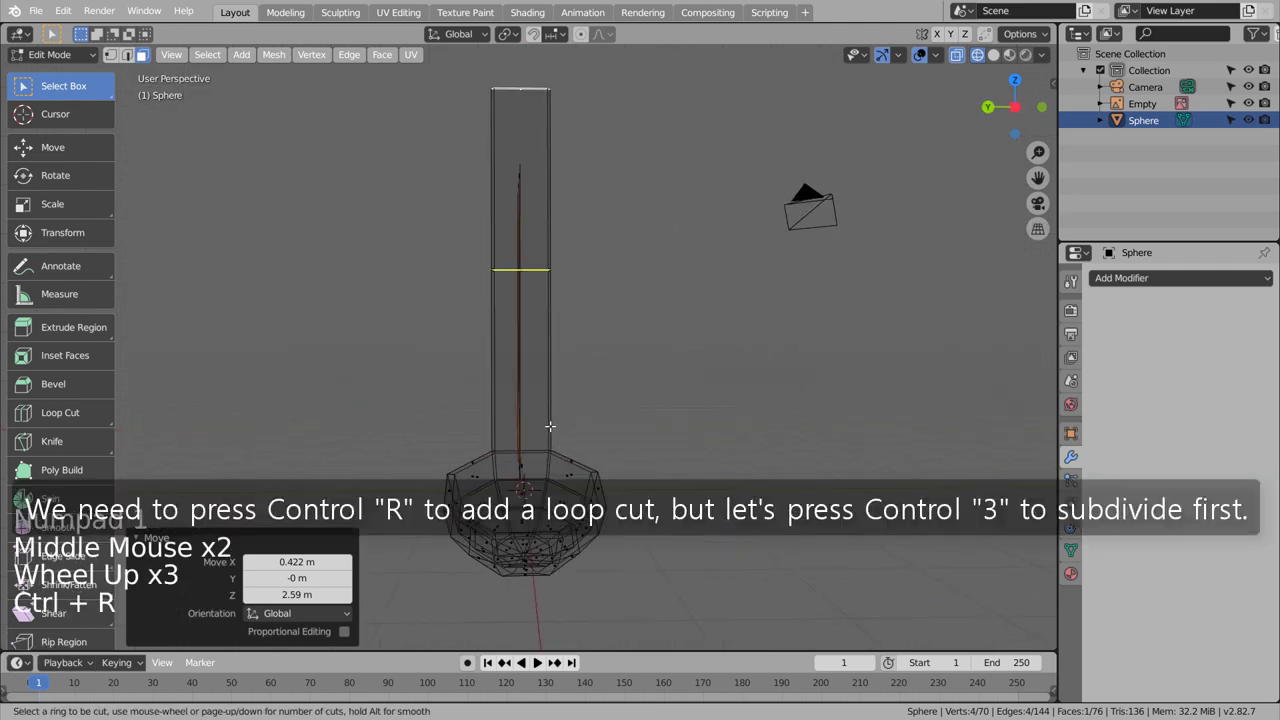
pyautogui.click(550, 427)
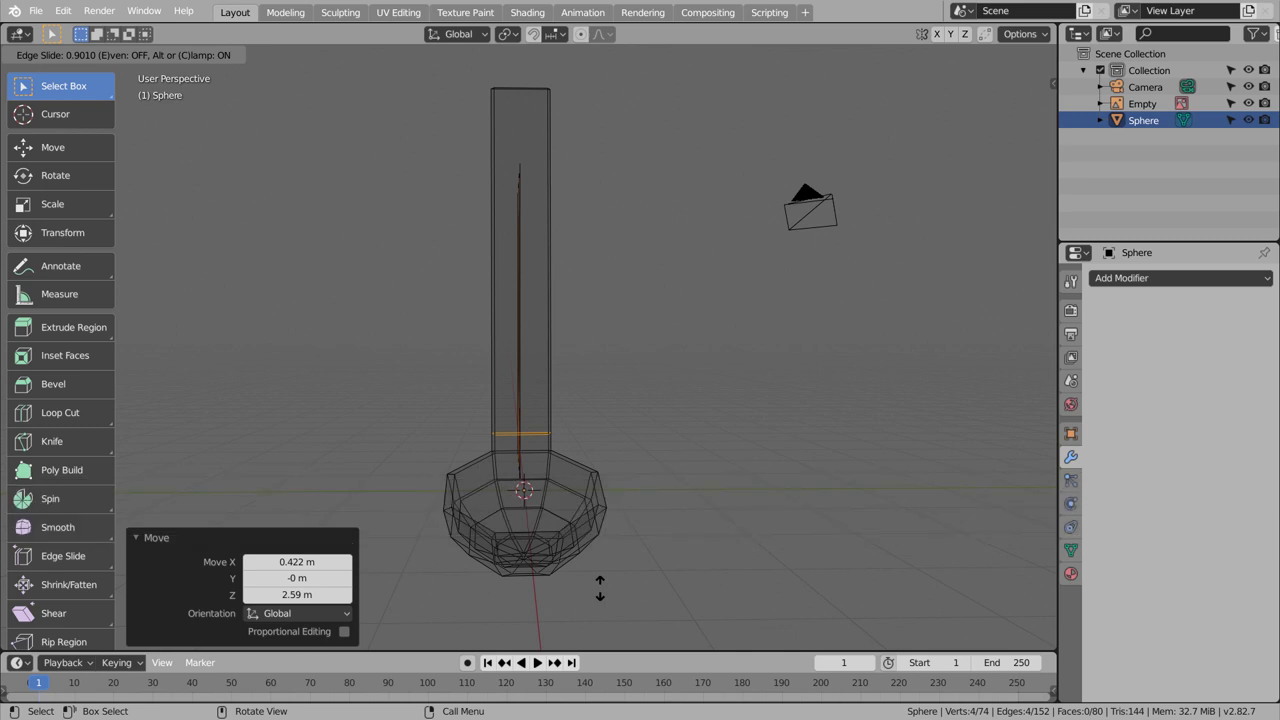
pyautogui.click(600, 587)
pyautogui.hotkey('ctrl', 'z')
pyautogui.press('Tab')
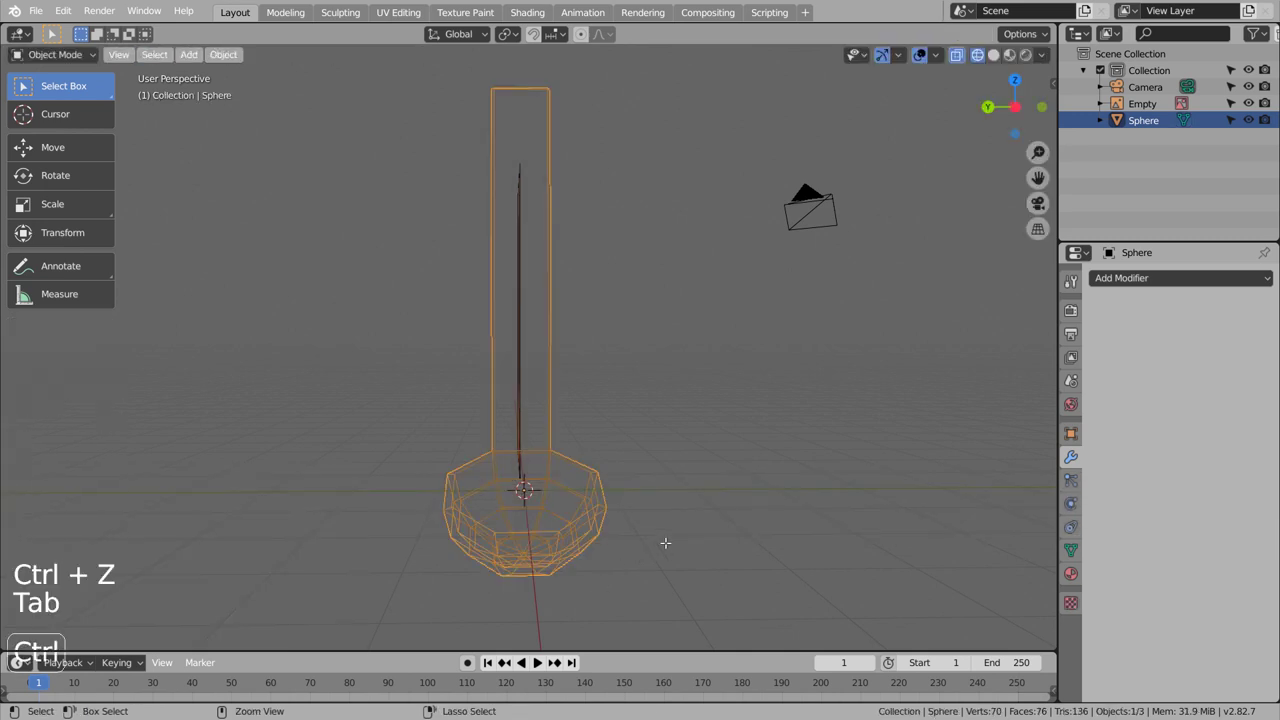
# Step: Add a Subdivision Surface modifier at viewport level 3
pyautogui.hotkey('ctrl', '1')
pyautogui.moveTo(665, 543)
pyautogui.mouseDown(button='middle')
pyautogui.moveTo(688, 568)
pyautogui.moveTo(515, 570)
pyautogui.moveTo(545, 565)
pyautogui.mouseUp(button='middle')
pyautogui.moveTo(545, 565)
pyautogui.mouseDown(button='middle')
pyautogui.moveTo(703, 563)
pyautogui.moveTo(640, 480)
pyautogui.mouseUp(button='middle')
pyautogui.hotkey('ctrl', '3')
# Step: Add an edge loop on the handle slid down to its base
pyautogui.press('Tab')
pyautogui.moveTo(640, 480); pyautogui.dragTo(577, 389, button='middle')
pyautogui.hotkey('ctrl', 'r')
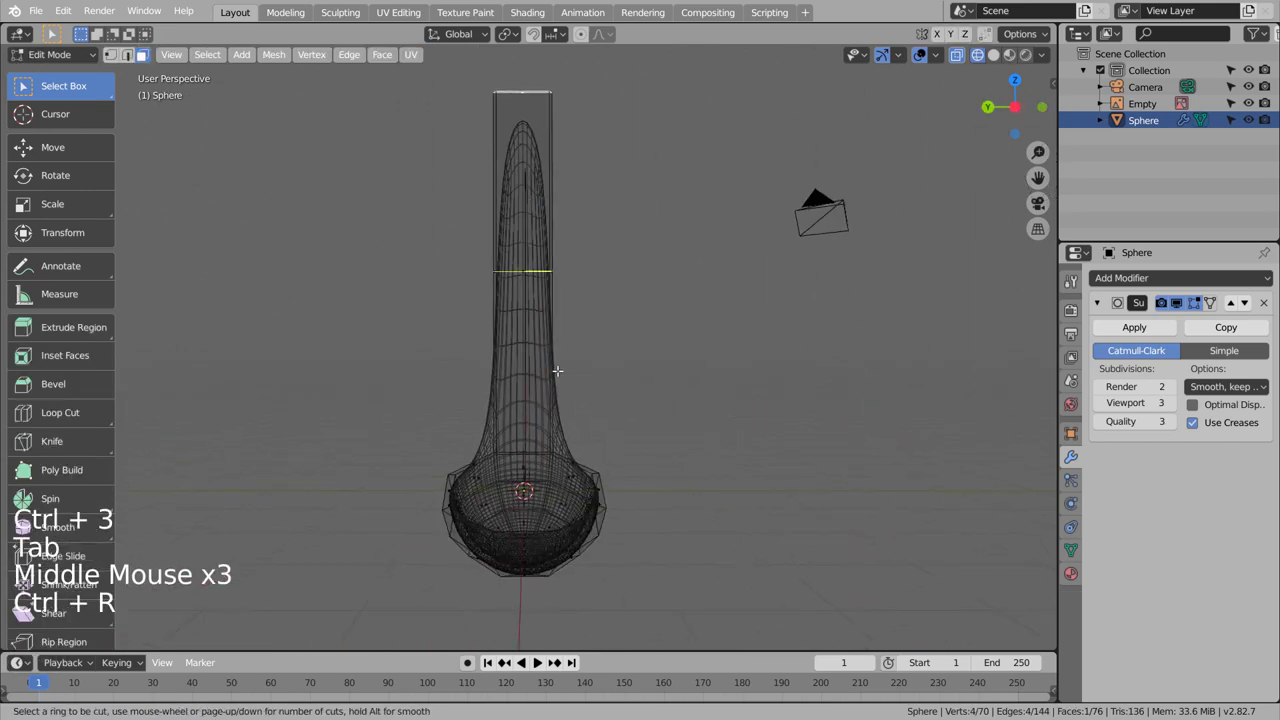
pyautogui.click(555, 290)
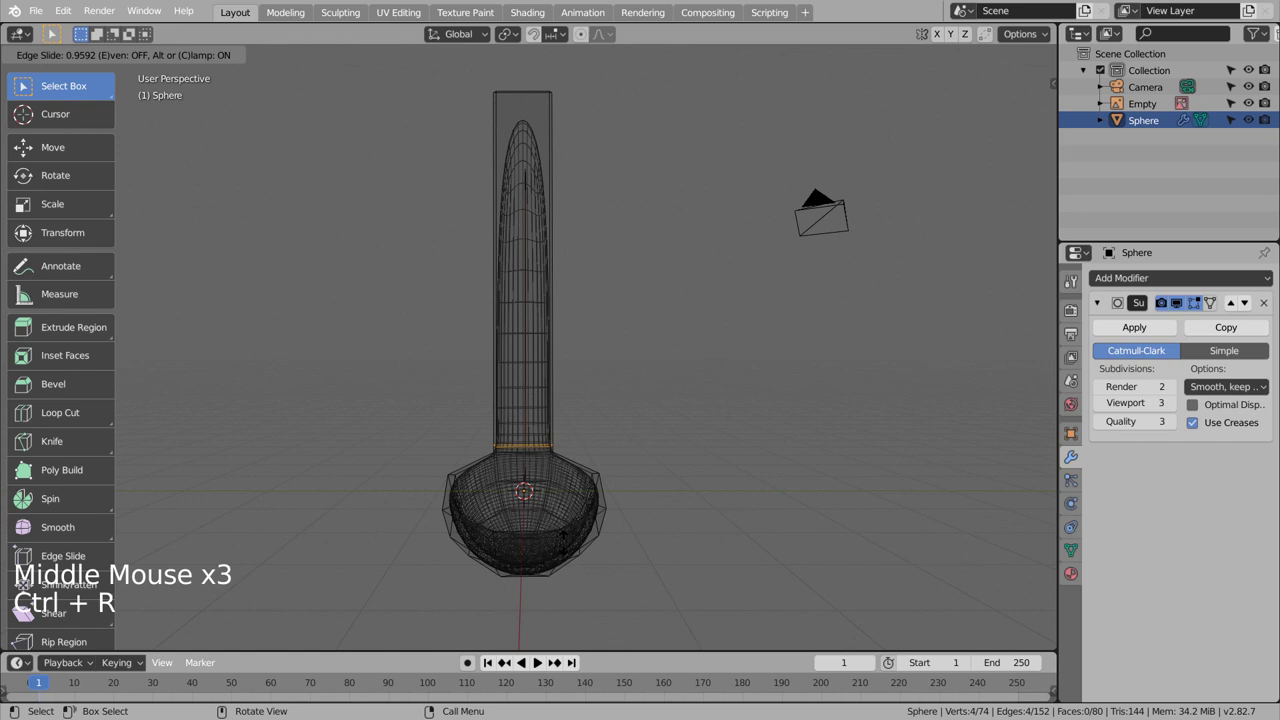
pyautogui.click(600, 512)
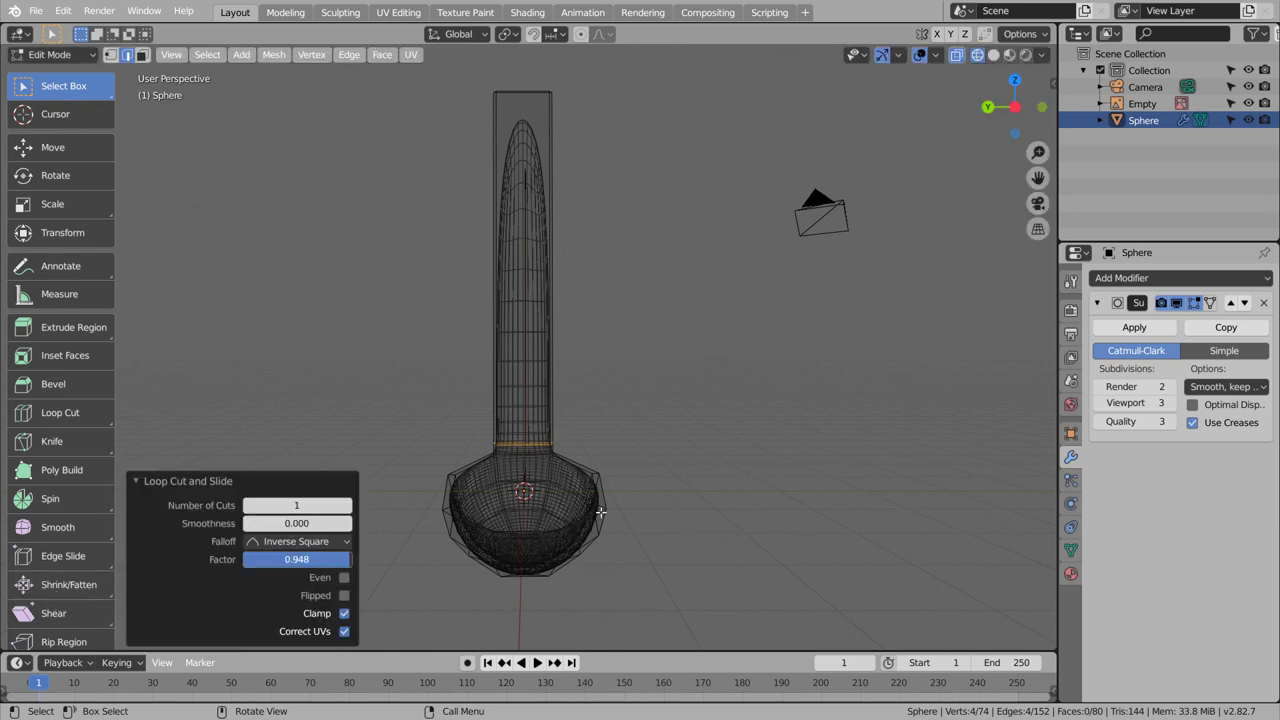
pyautogui.click(641, 460)
# Step: Scale the vertex ring at the handle base narrower along the Y axis
pyautogui.press('b')
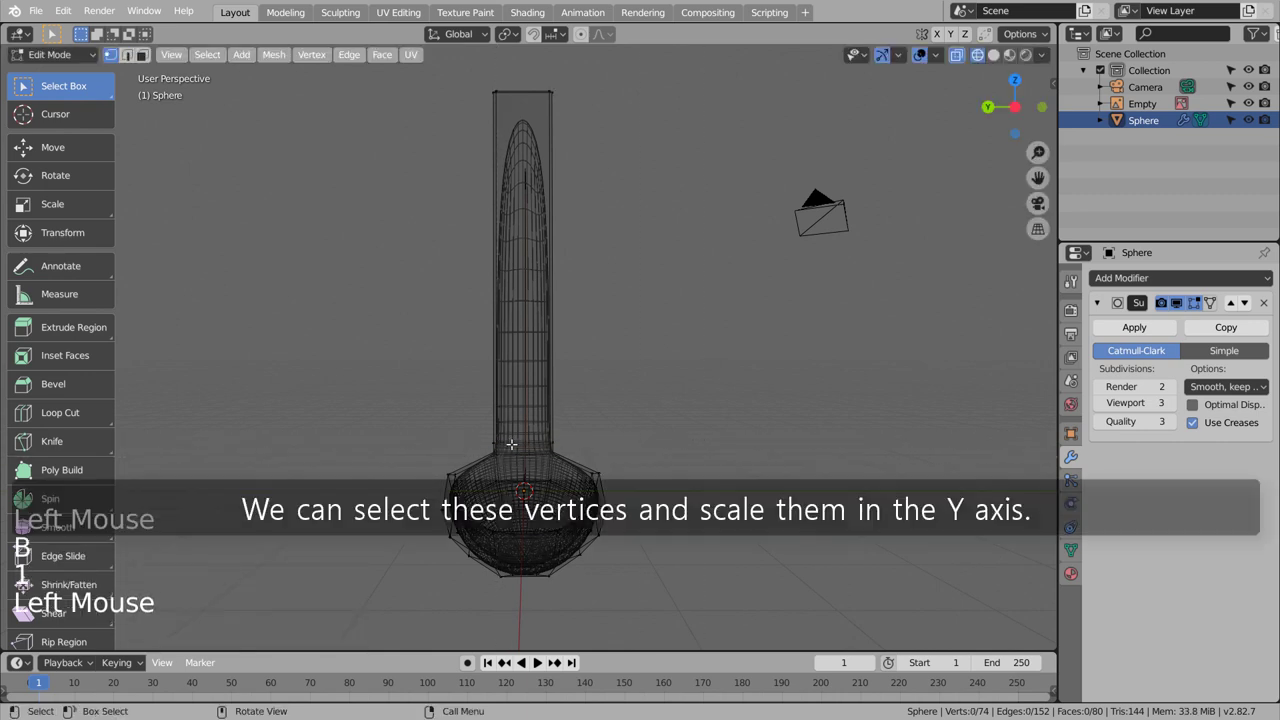
pyautogui.press('b')
pyautogui.moveTo(458, 427); pyautogui.dragTo(570, 472)
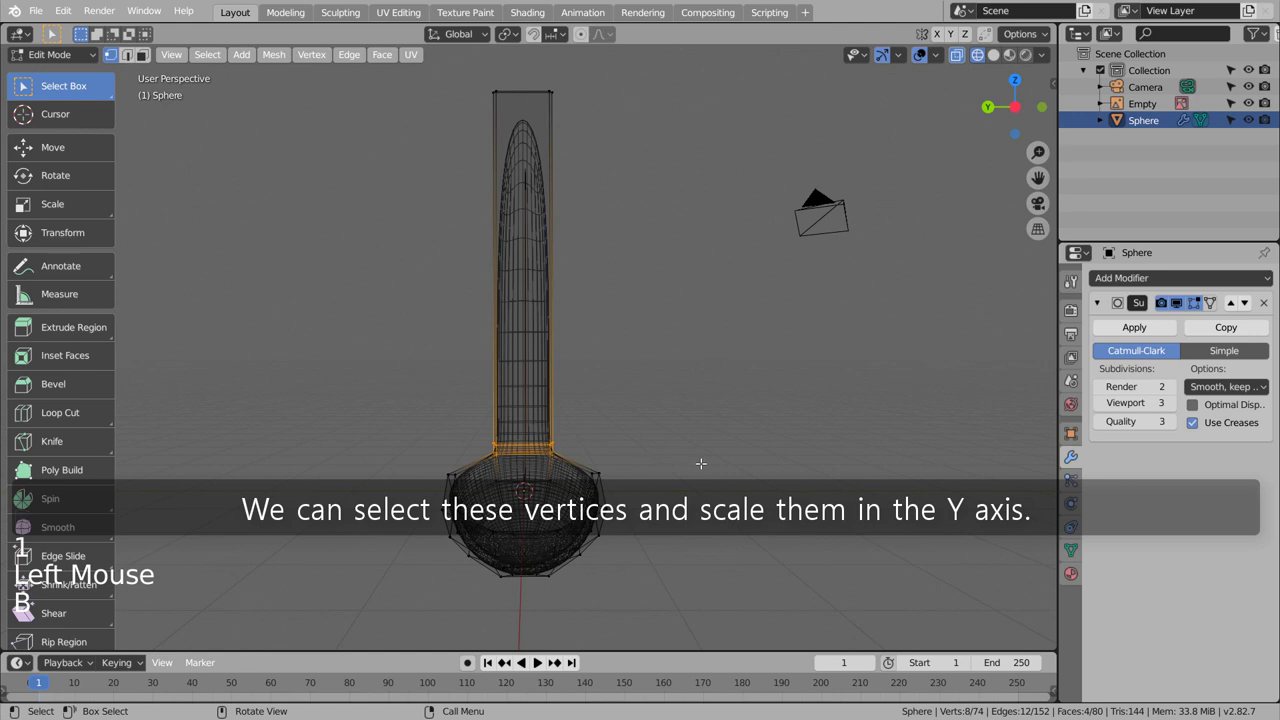
pyautogui.press('s')
pyautogui.press('y')
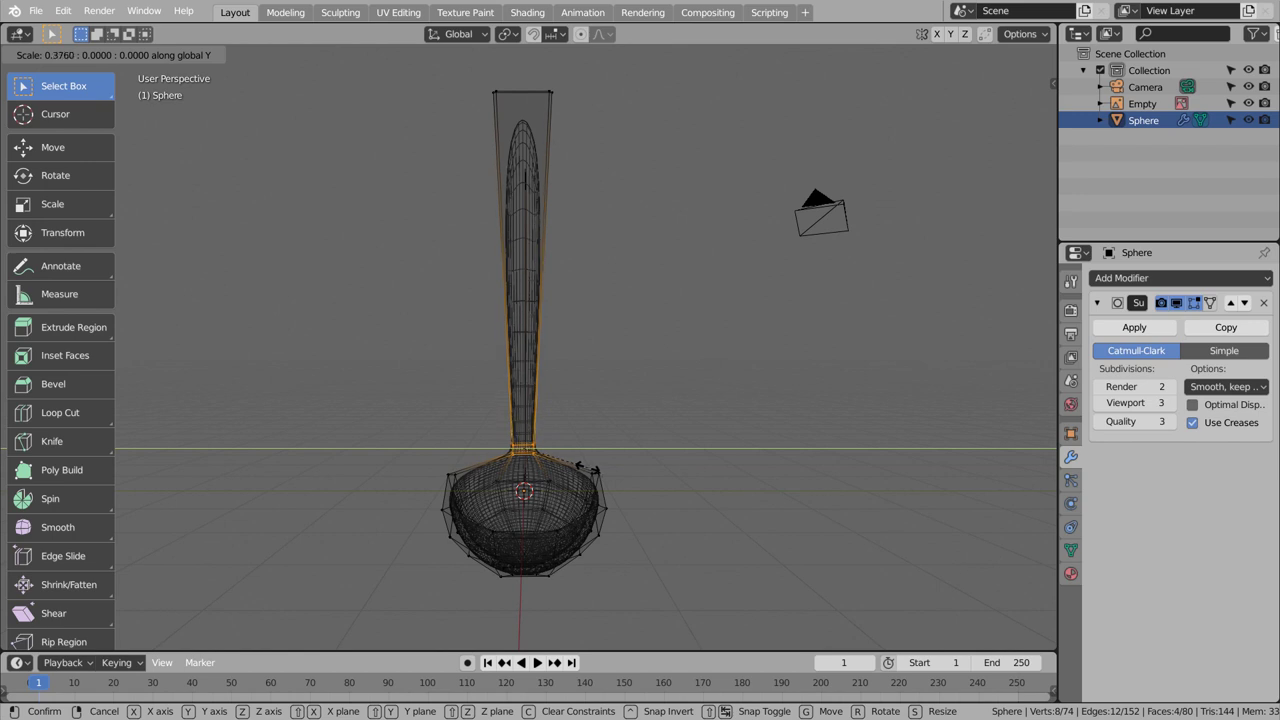
pyautogui.click(640, 446)
pyautogui.press('Tab')
pyautogui.moveTo(686, 526)
pyautogui.mouseDown(button='middle')
pyautogui.moveTo(511, 532)
pyautogui.moveTo(682, 538)
pyautogui.mouseUp(button='middle')
# Step: Add an edge loop on the handle slid up near its top
pyautogui.press('Tab')
pyautogui.hotkey('ctrl', 'r')
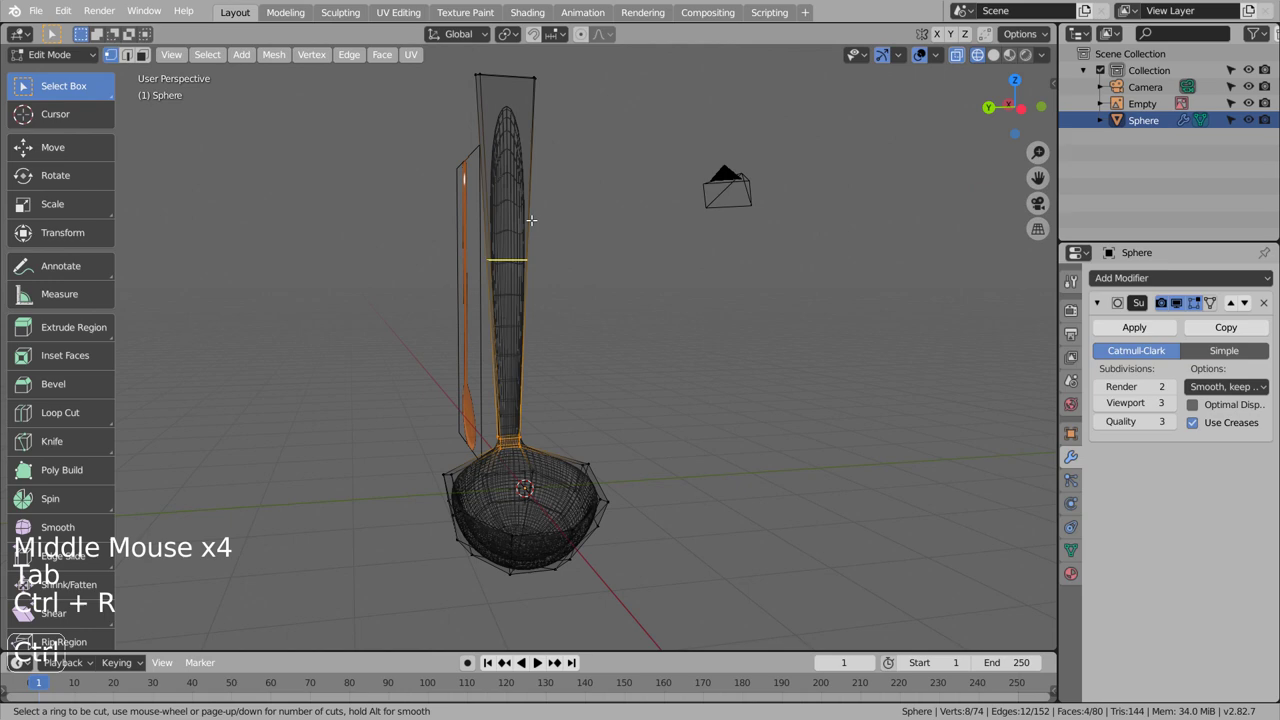
pyautogui.click(508, 255)
pyautogui.click(587, 348)
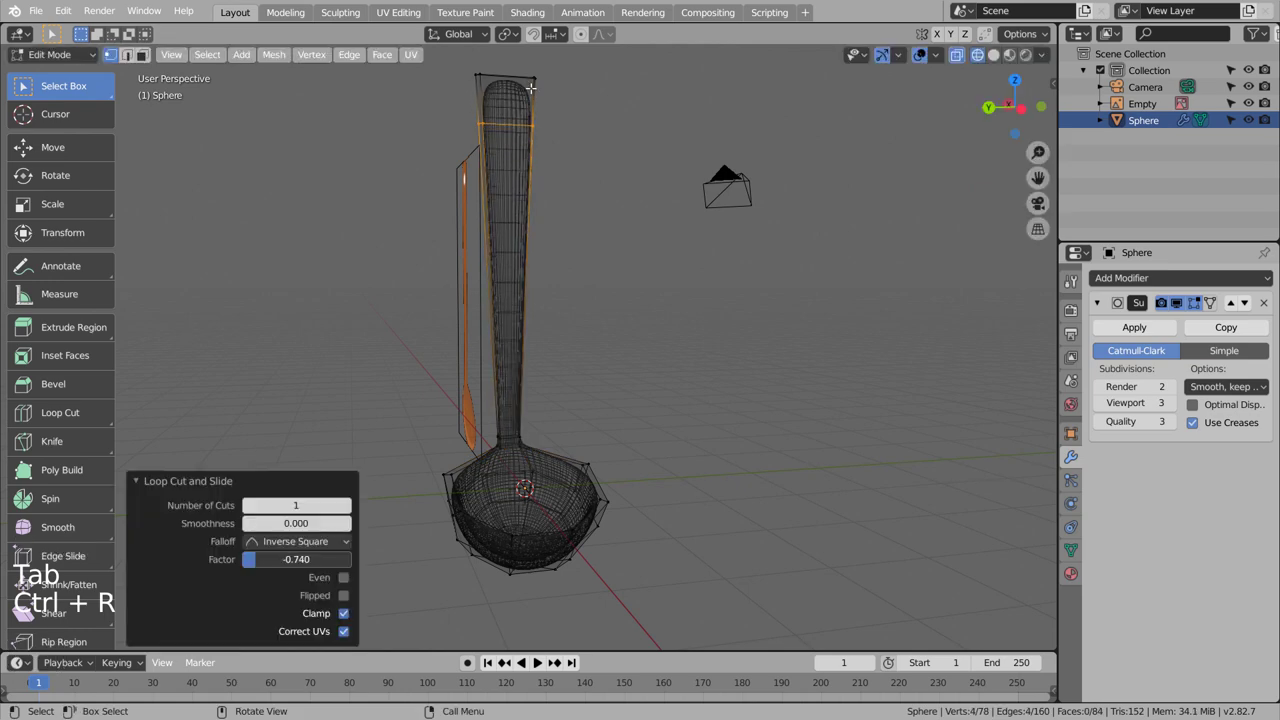
pyautogui.press('Tab')
# Step: Orbit around the ladle and snap through front, top and right side views
pyautogui.moveTo(587, 348)
pyautogui.mouseDown(button='middle')
pyautogui.moveTo(389, 339)
pyautogui.moveTo(750, 336)
pyautogui.moveTo(440, 349)
pyautogui.mouseUp(button='middle')
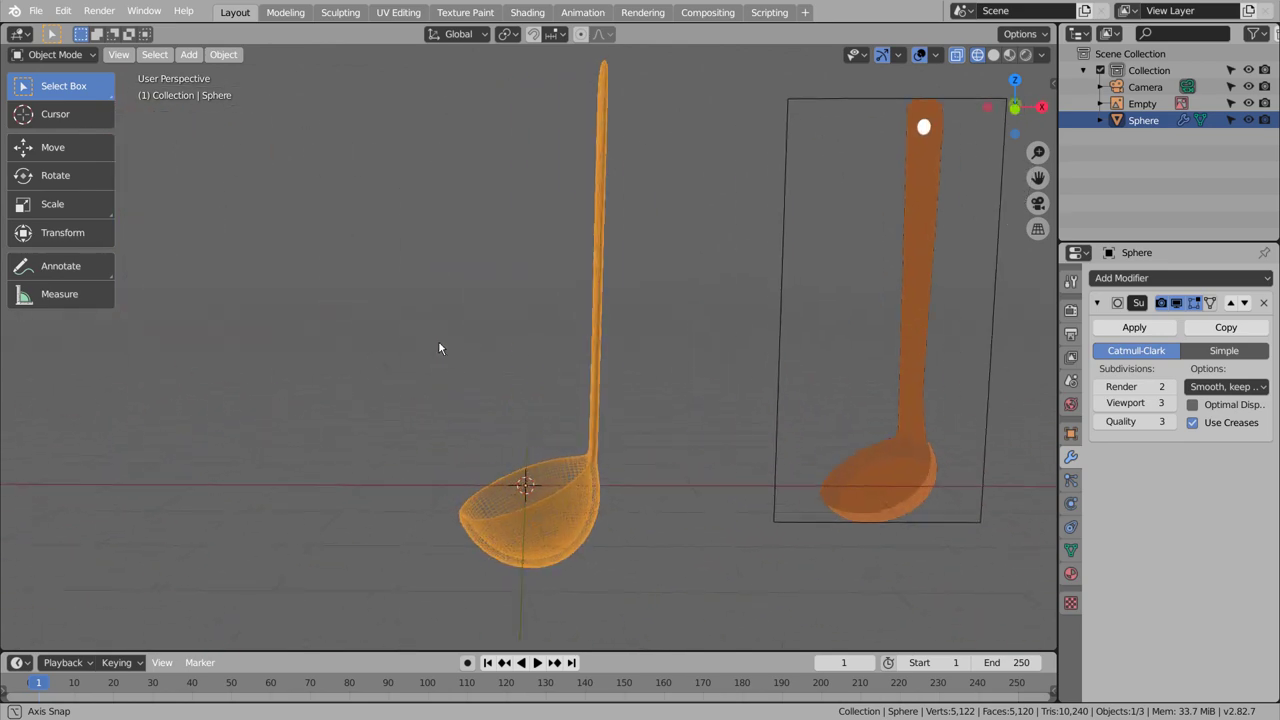
pyautogui.scroll(-1, 580, 295)
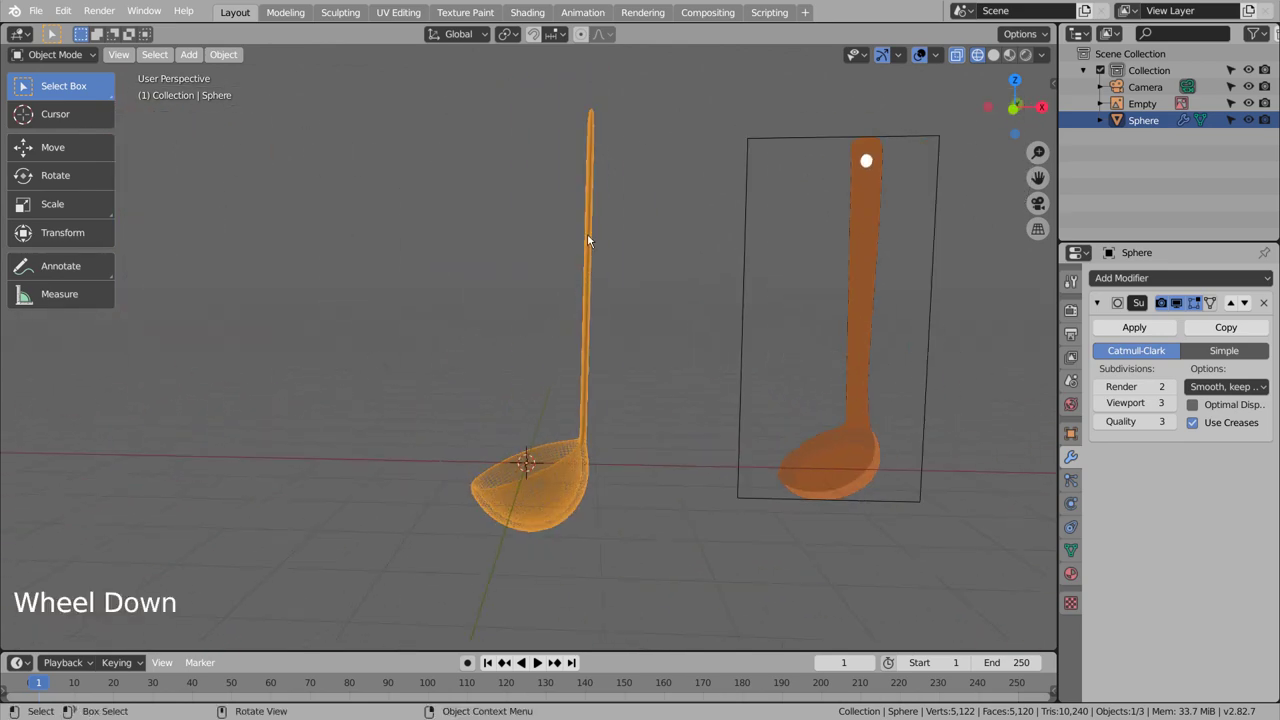
pyautogui.moveTo(587, 236)
pyautogui.keyDown('shift'); pyautogui.mouseDown(button='middle')
pyautogui.moveTo(579, 420)
pyautogui.moveTo(627, 393)
pyautogui.moveTo(697, 398)
pyautogui.mouseUp(button='middle'); pyautogui.keyUp('shift')
pyautogui.press('KP_1')
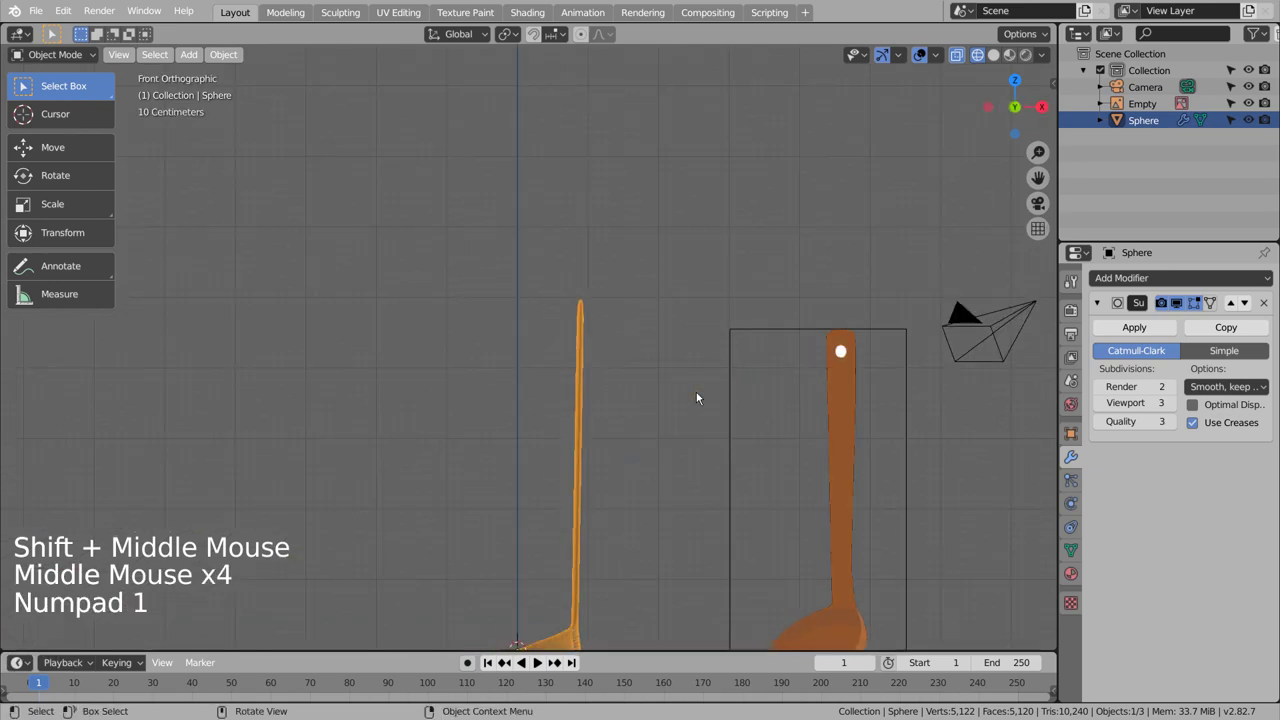
pyautogui.press('KP_7')
pyautogui.press('KP_3')
# Step: Add a cylinder and rotate it 90° about the X axis
pyautogui.click(696, 392)
pyautogui.hotkey('shift', 'a')
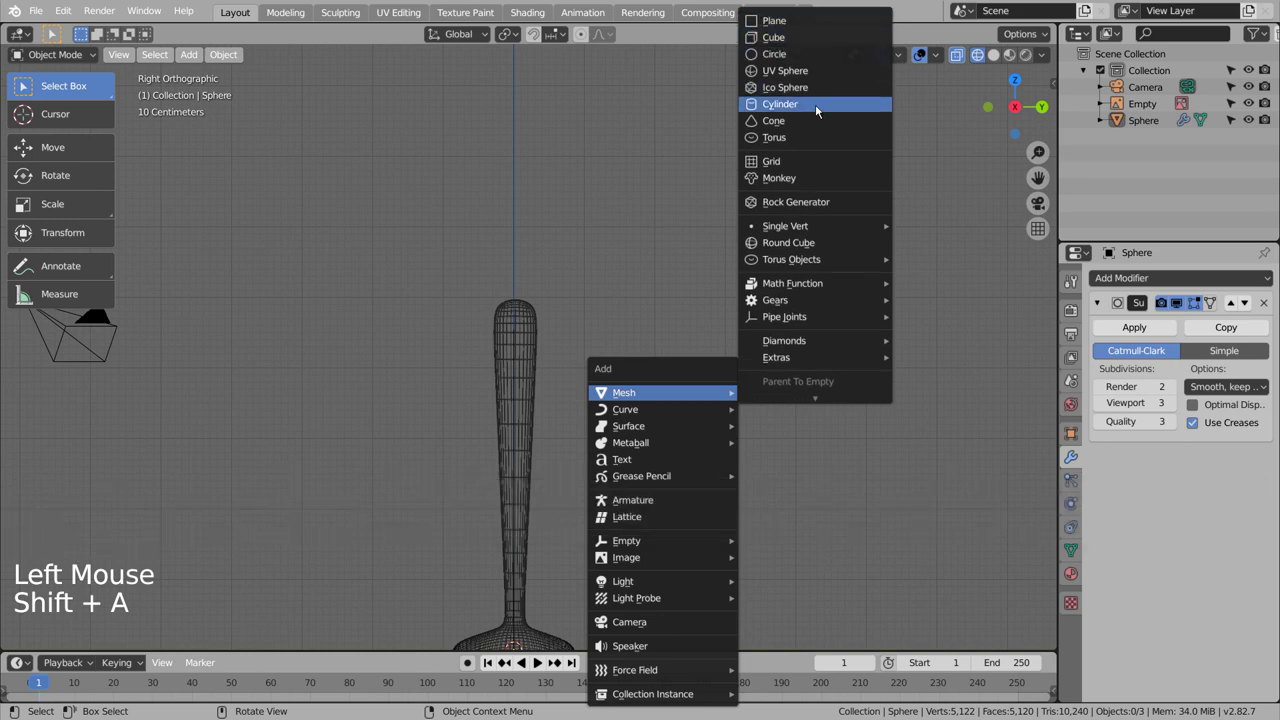
pyautogui.click(815, 104)
pyautogui.press('r')
pyautogui.press('x')
pyautogui.press('9')
pyautogui.press('0')
pyautogui.press('Return')
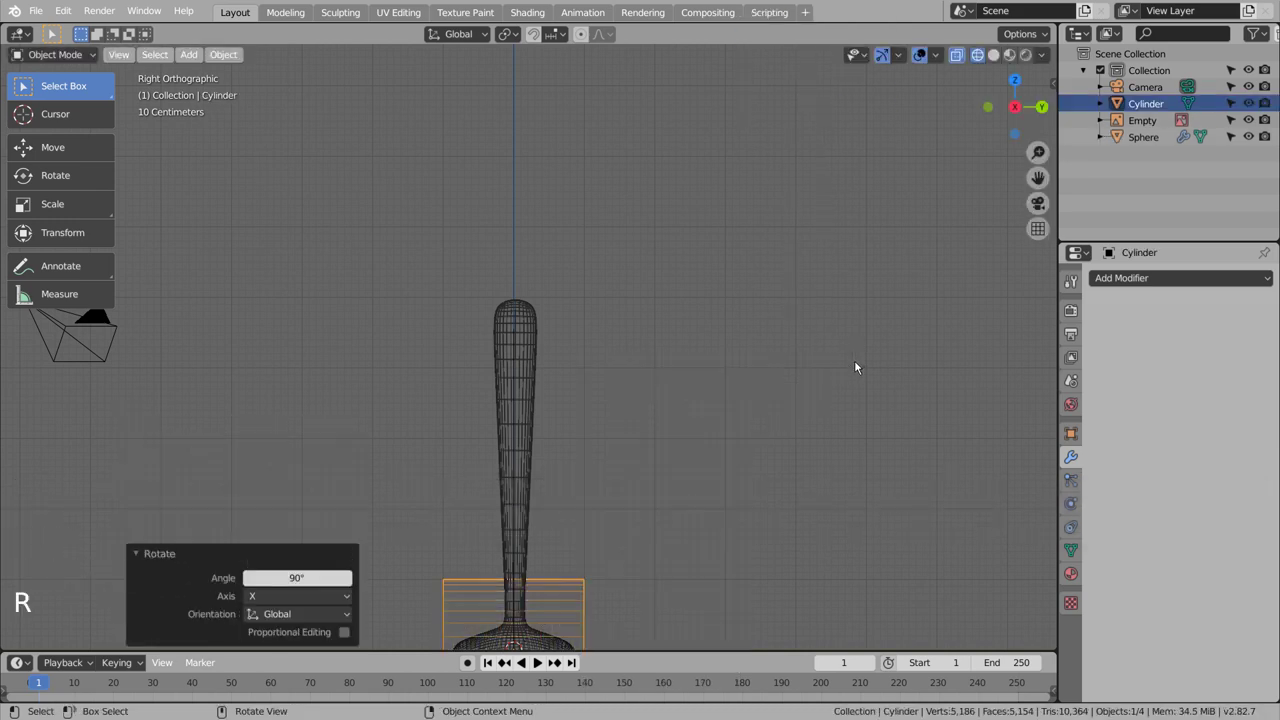
# Step: Undo that and instead rotate the cylinder 90° about the Y axis
pyautogui.hotkey('ctrl', 'z')
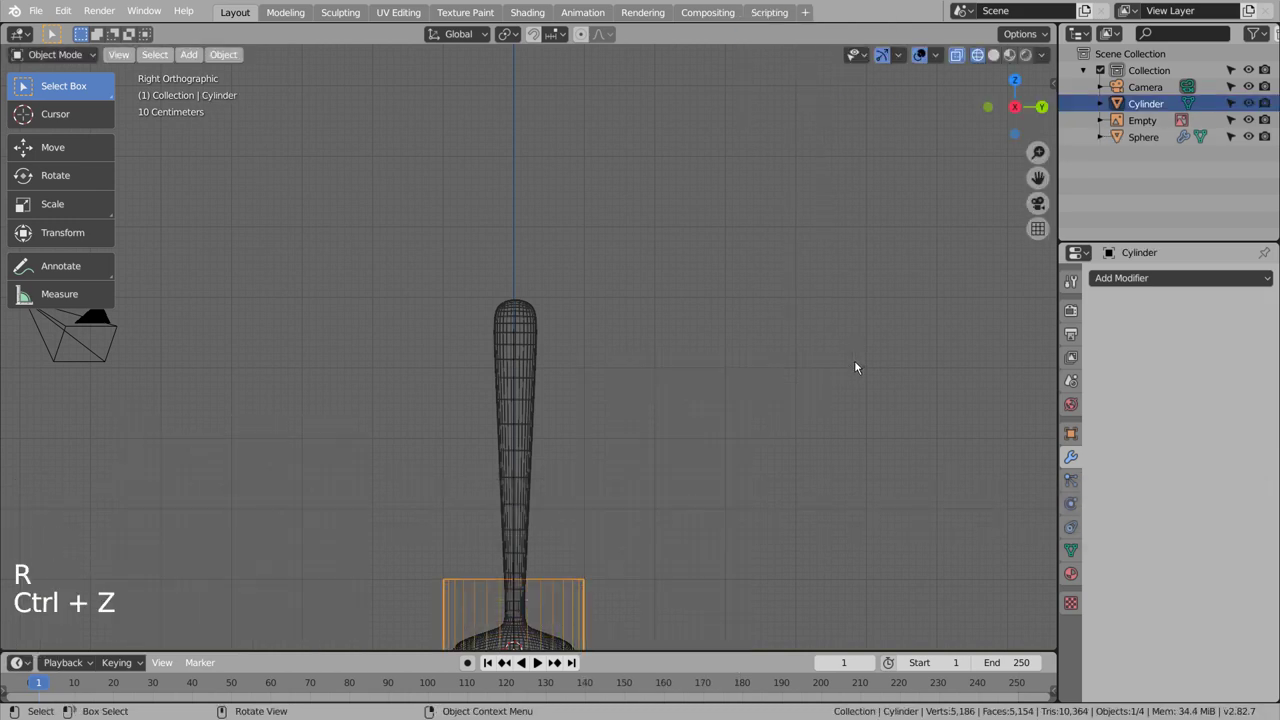
pyautogui.press('r')
pyautogui.press('y')
pyautogui.press('9')
pyautogui.press('0')
pyautogui.press('Return')
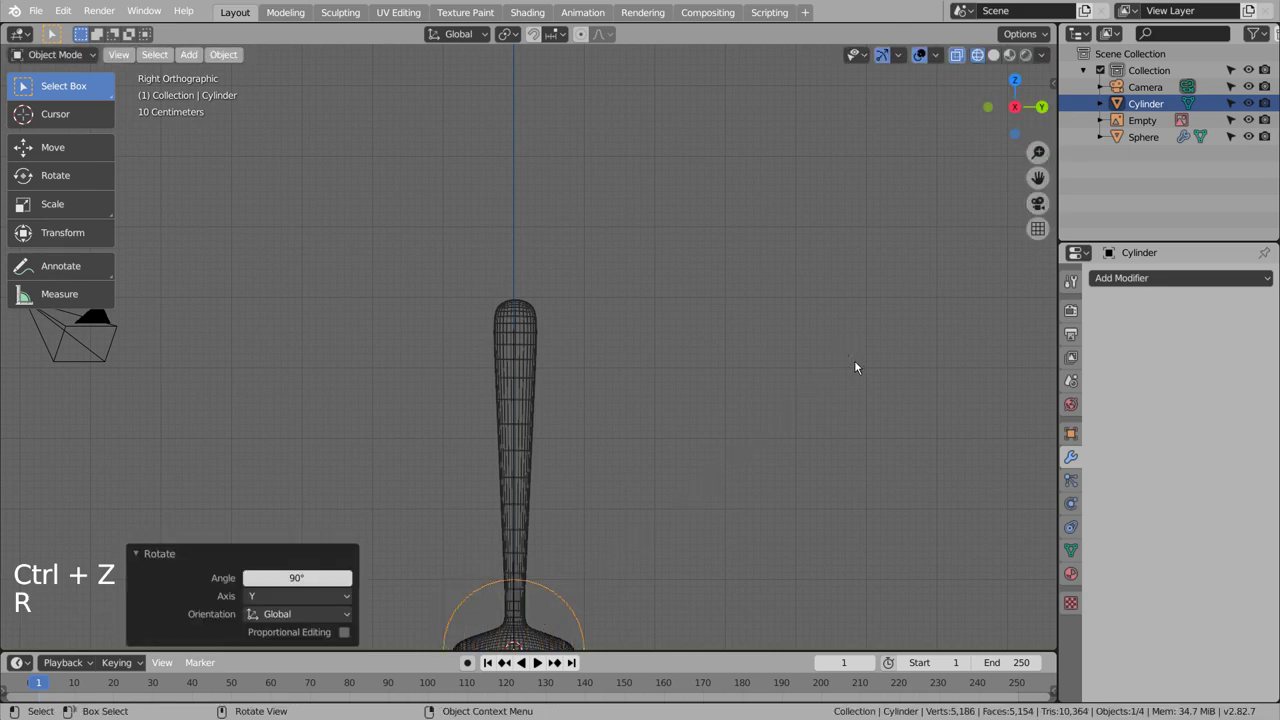
# Step: Raise the cylinder along Z to the handle top and shrink it to hole size
pyautogui.press('g')
pyautogui.press('z')
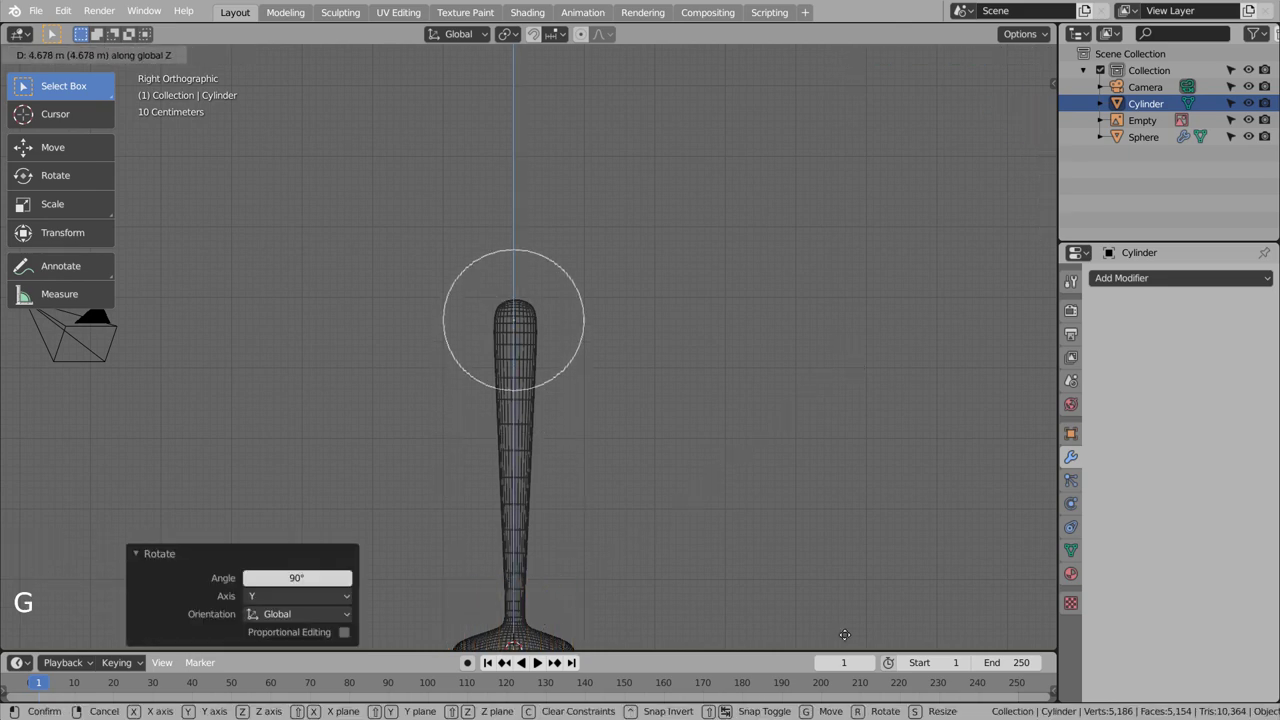
pyautogui.click(845, 635)
pyautogui.press('s')
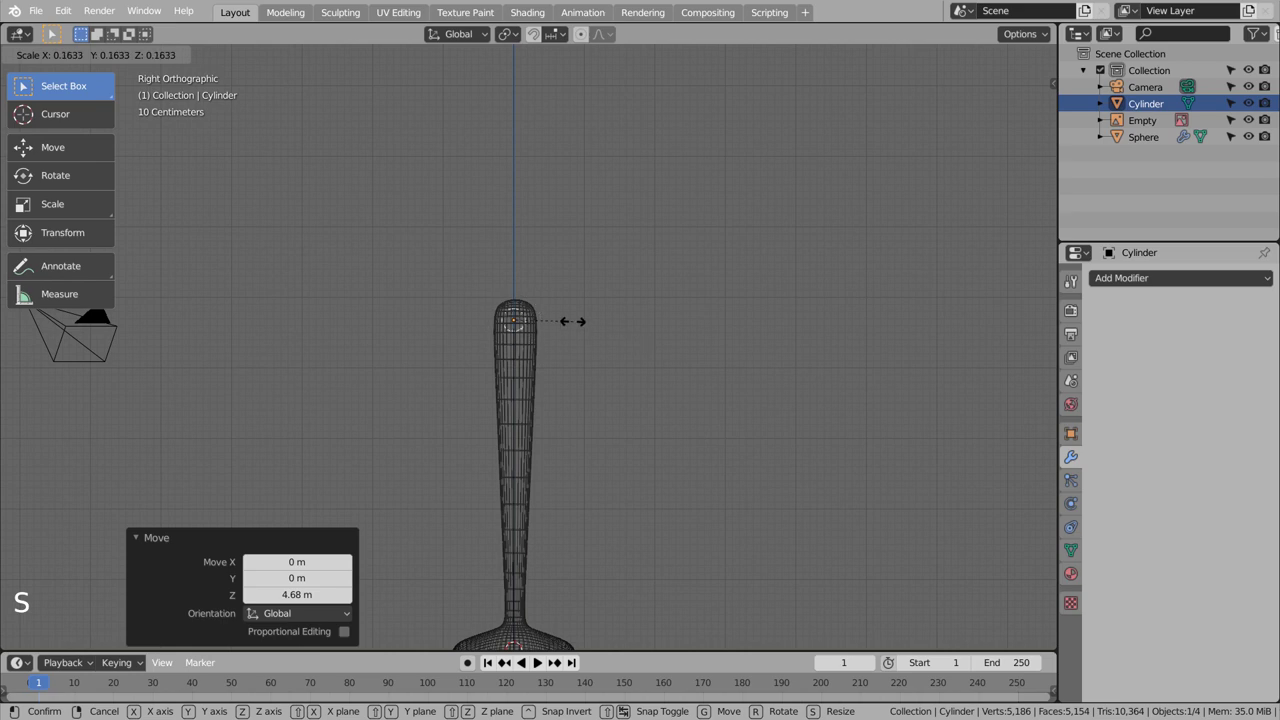
pyautogui.click(564, 318)
# Step: Select the ladle and move it sideways
pyautogui.scroll(4, 564, 311)
pyautogui.scroll(3, 563, 233)
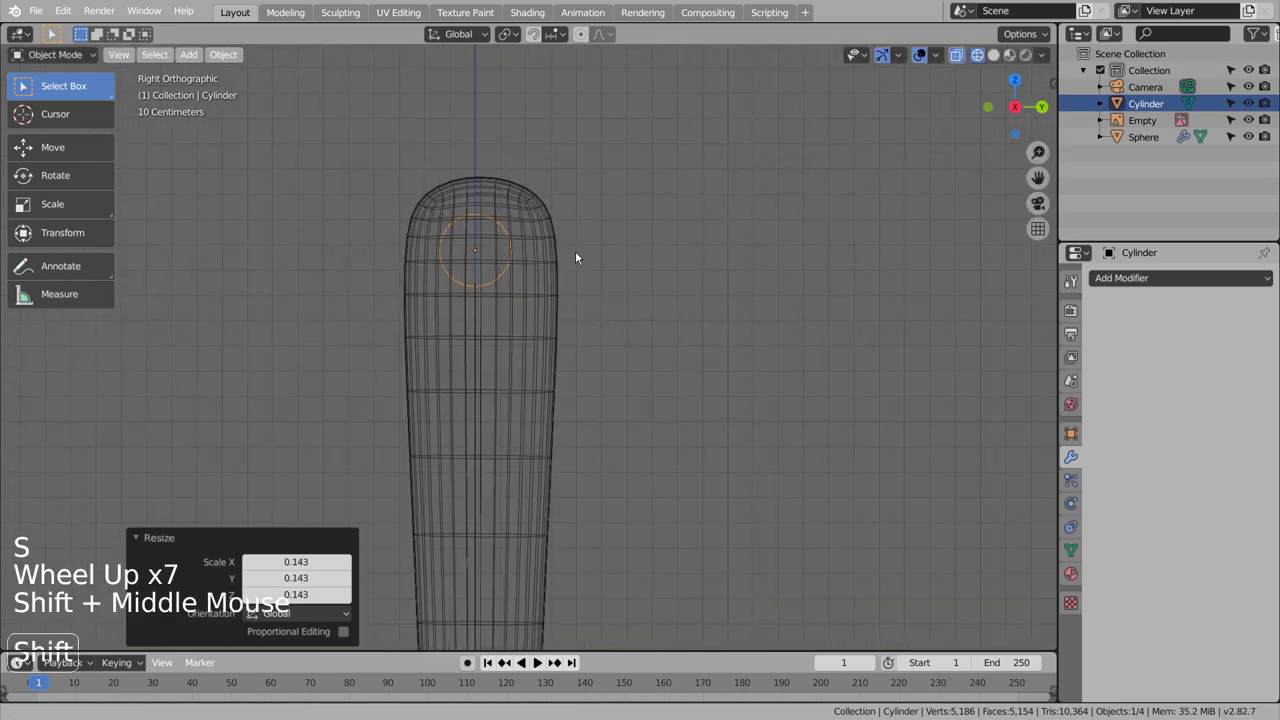
pyautogui.keyDown('shift'); pyautogui.moveTo(575, 250); pyautogui.dragTo(539, 343, button='middle'); pyautogui.keyUp('shift')
pyautogui.click(677, 387)
pyautogui.press('g')
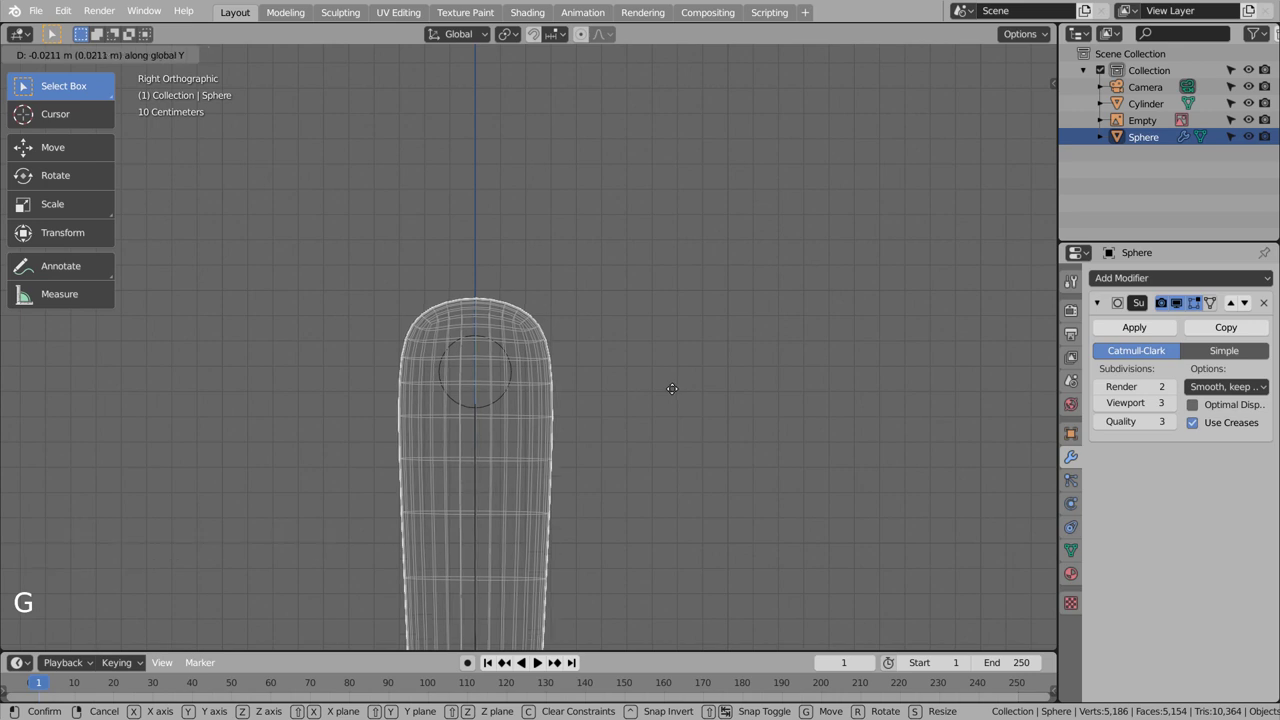
pyautogui.click(672, 388)
# Step: Move the cylinder along X onto the top of the ladle handle
pyautogui.click(505, 389)
pyautogui.moveTo(536, 418); pyautogui.dragTo(654, 449, button='middle')
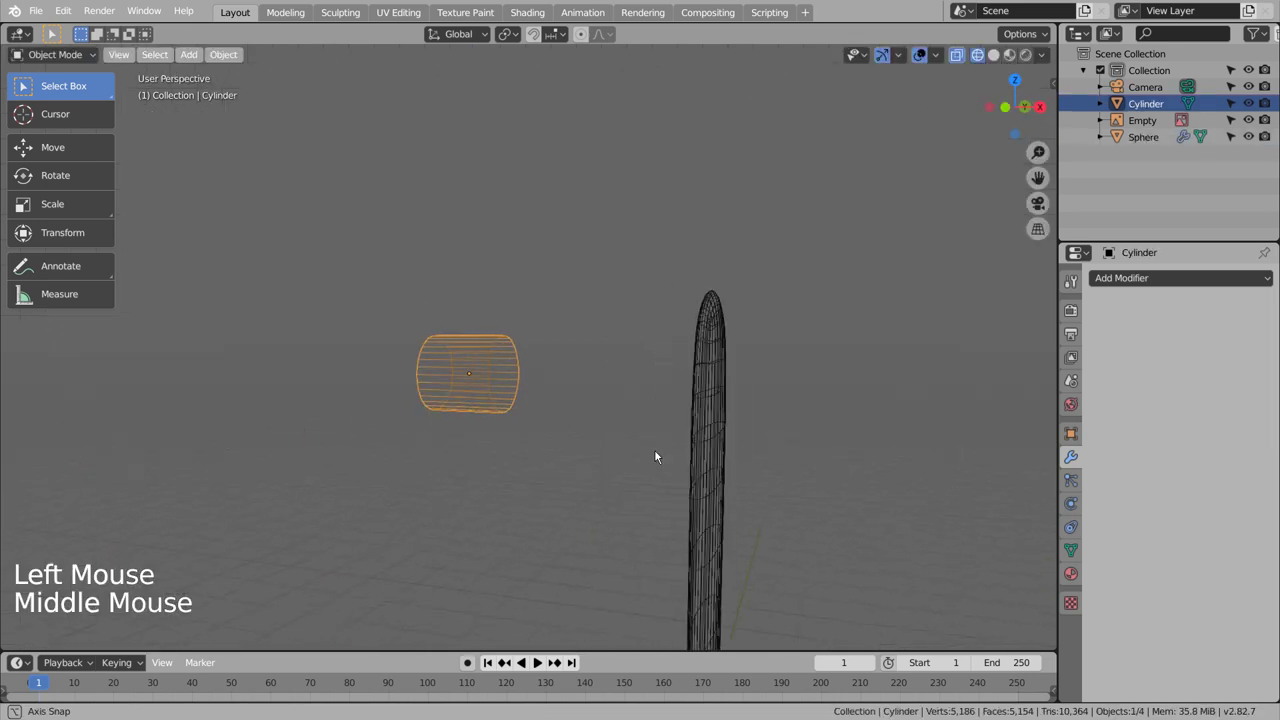
pyautogui.press('g')
pyautogui.press('x')
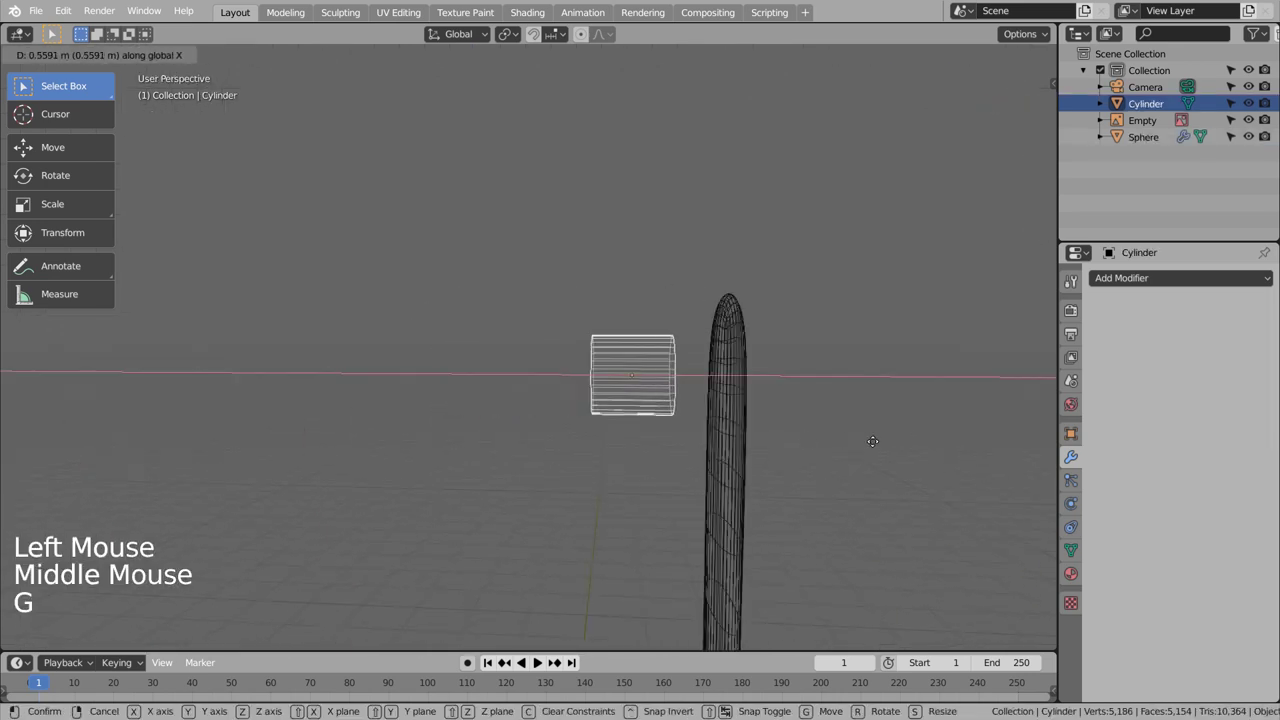
pyautogui.click(901, 449)
pyautogui.moveTo(901, 449)
pyautogui.mouseDown(button='middle')
pyautogui.moveTo(799, 480)
pyautogui.moveTo(729, 418)
pyautogui.mouseUp(button='middle')
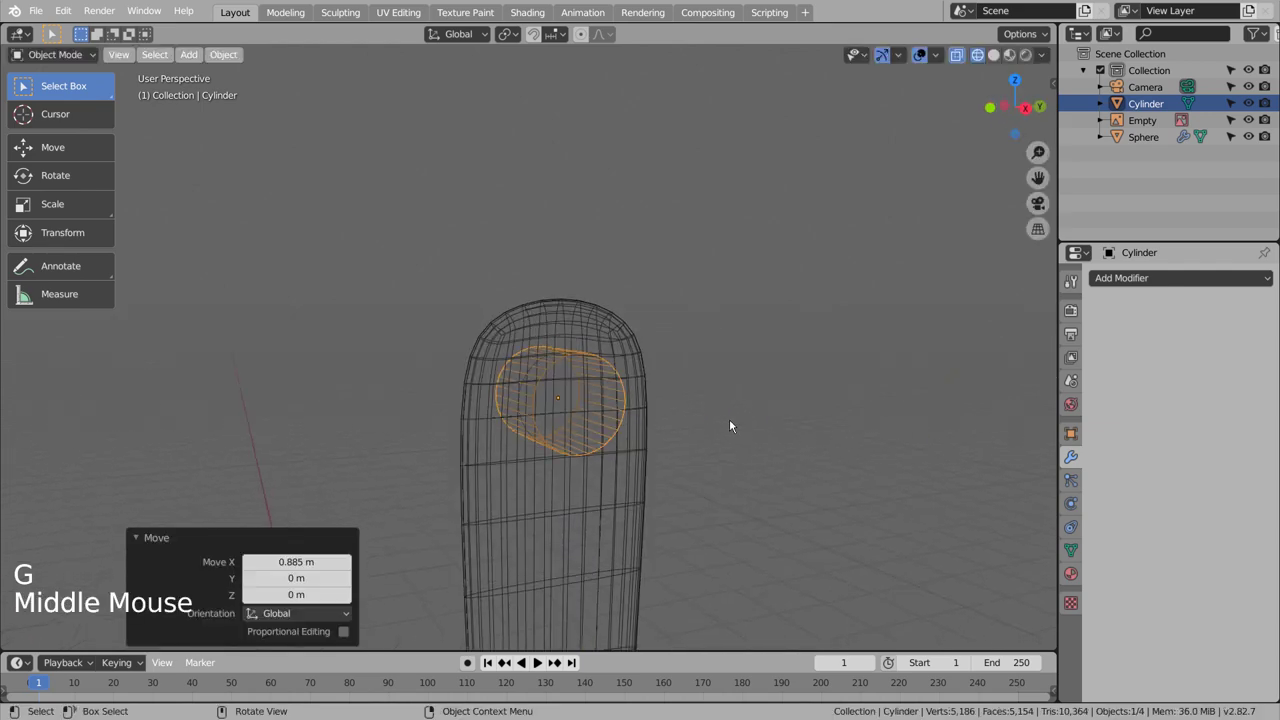
# Step: Apply the ladle's Subdivision modifier and add a Boolean modifier
pyautogui.click(614, 340)
pyautogui.click(1160, 328)
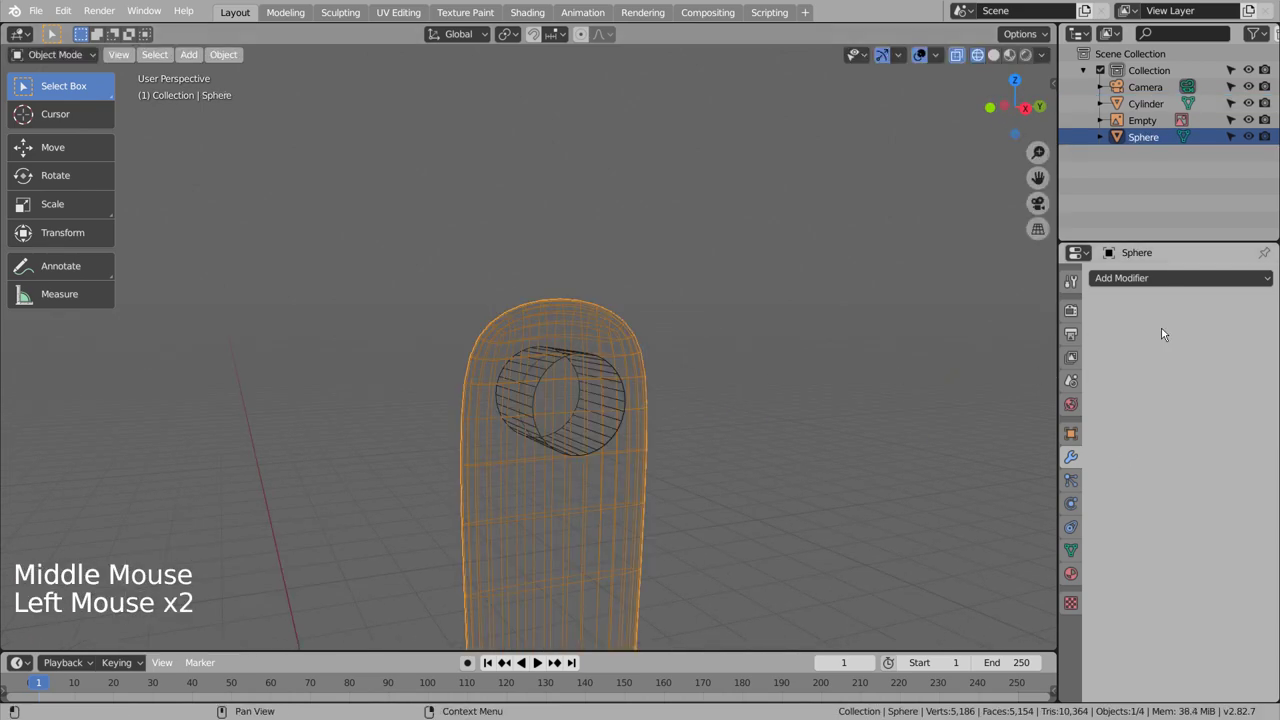
pyautogui.click(1150, 280)
pyautogui.click(946, 353)
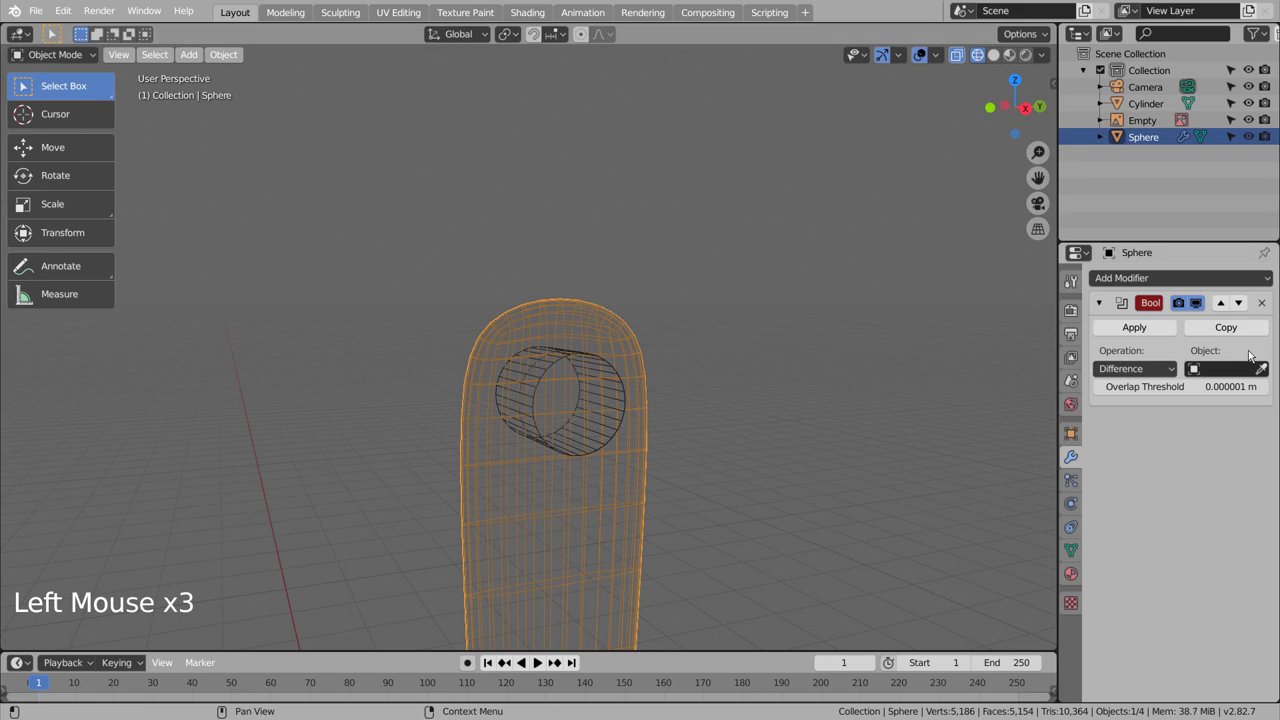
# Step: Set the Cylinder as the Boolean cutter and apply the hole cut
pyautogui.click(1260, 370)
pyautogui.click(606, 351)
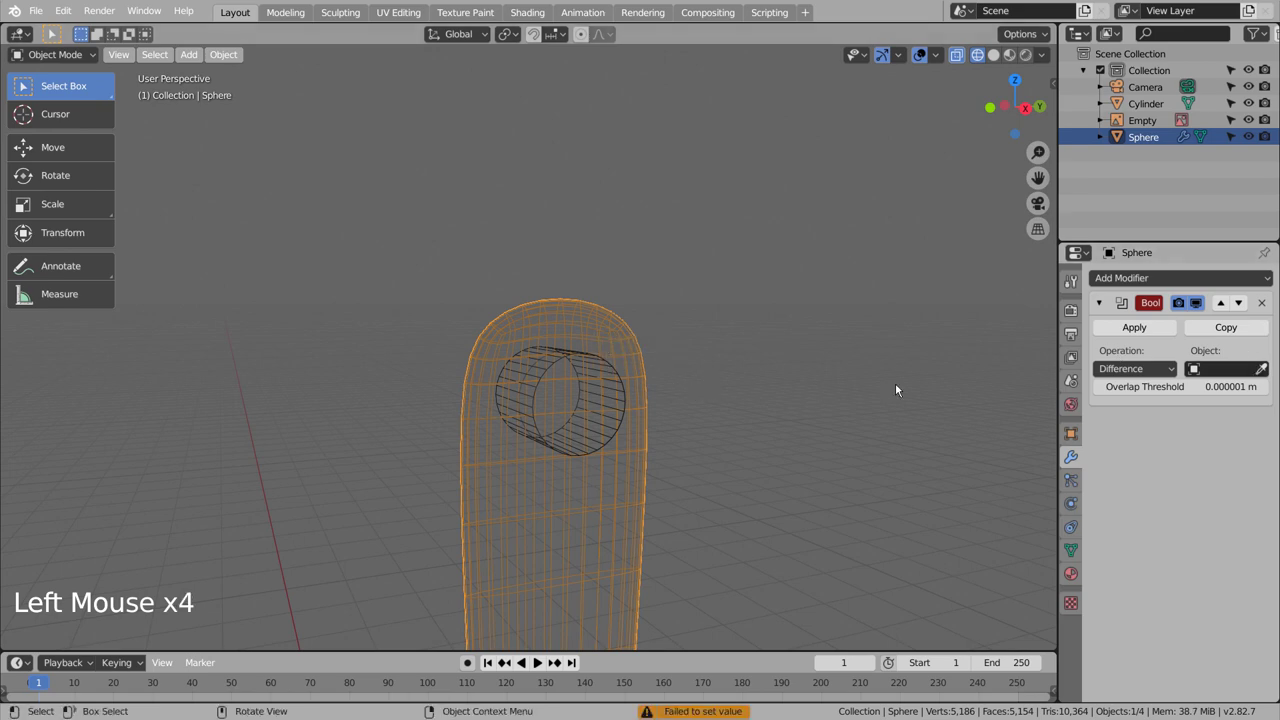
pyautogui.moveTo(700, 380)
pyautogui.mouseDown(button='middle')
pyautogui.moveTo(780, 372)
pyautogui.moveTo(793, 386)
pyautogui.mouseUp(button='middle')
pyautogui.click(1260, 369)
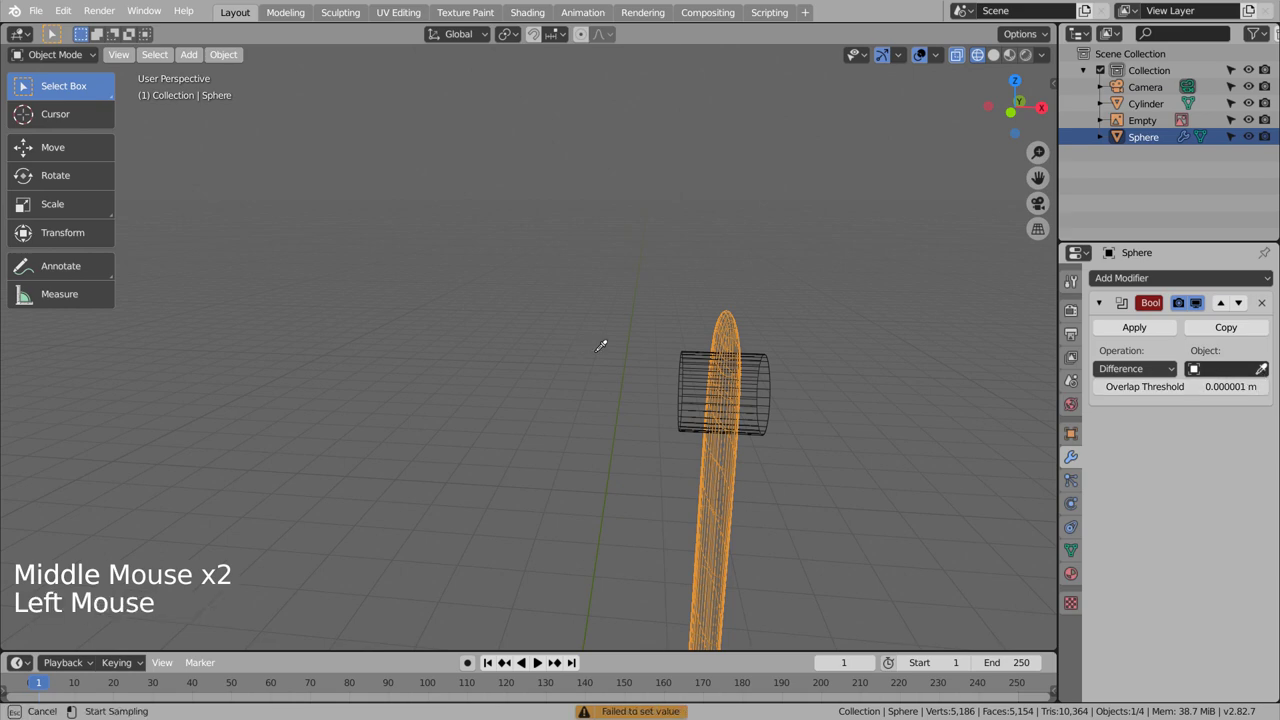
pyautogui.click(702, 350)
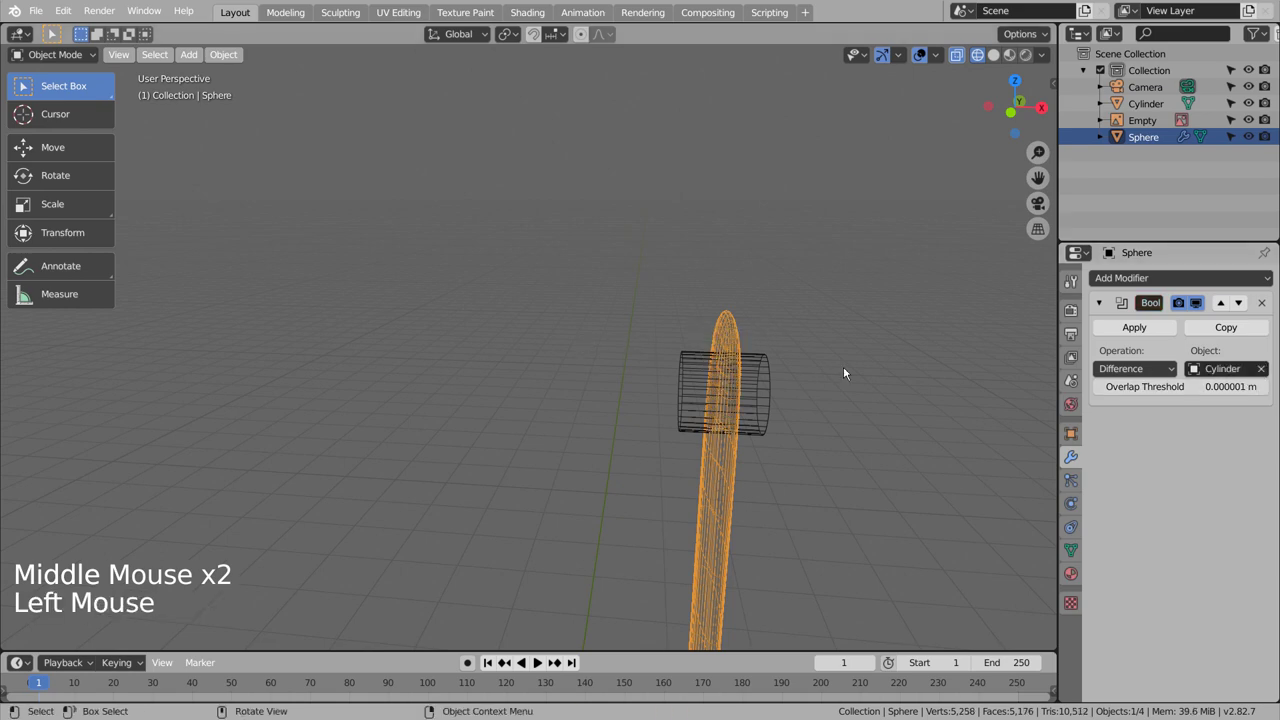
pyautogui.click(1134, 327)
pyautogui.click(768, 372)
# Step: Delete the cutting cylinder and view the ladle's handle hole from the front
pyautogui.press('x')
pyautogui.moveTo(799, 412)
pyautogui.mouseDown(button='middle')
pyautogui.moveTo(945, 424)
pyautogui.moveTo(881, 424)
pyautogui.mouseUp(button='middle')
pyautogui.middleClick(881, 424)
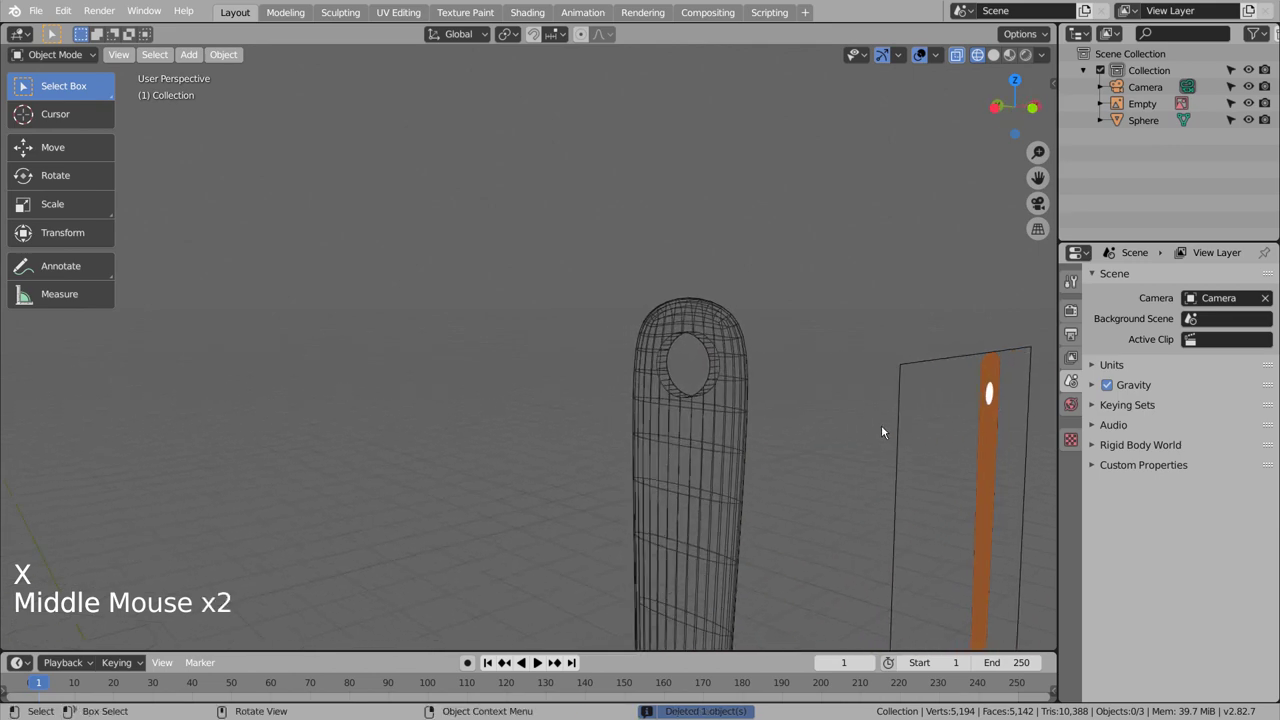
pyautogui.press('KP_1')
pyautogui.scroll(-4, 882, 432)
pyautogui.scroll(-4, 881, 432)
pyautogui.moveTo(683, 483)
pyautogui.mouseDown(button='middle')
pyautogui.moveTo(727, 515)
pyautogui.moveTo(770, 375)
pyautogui.mouseUp(button='middle')
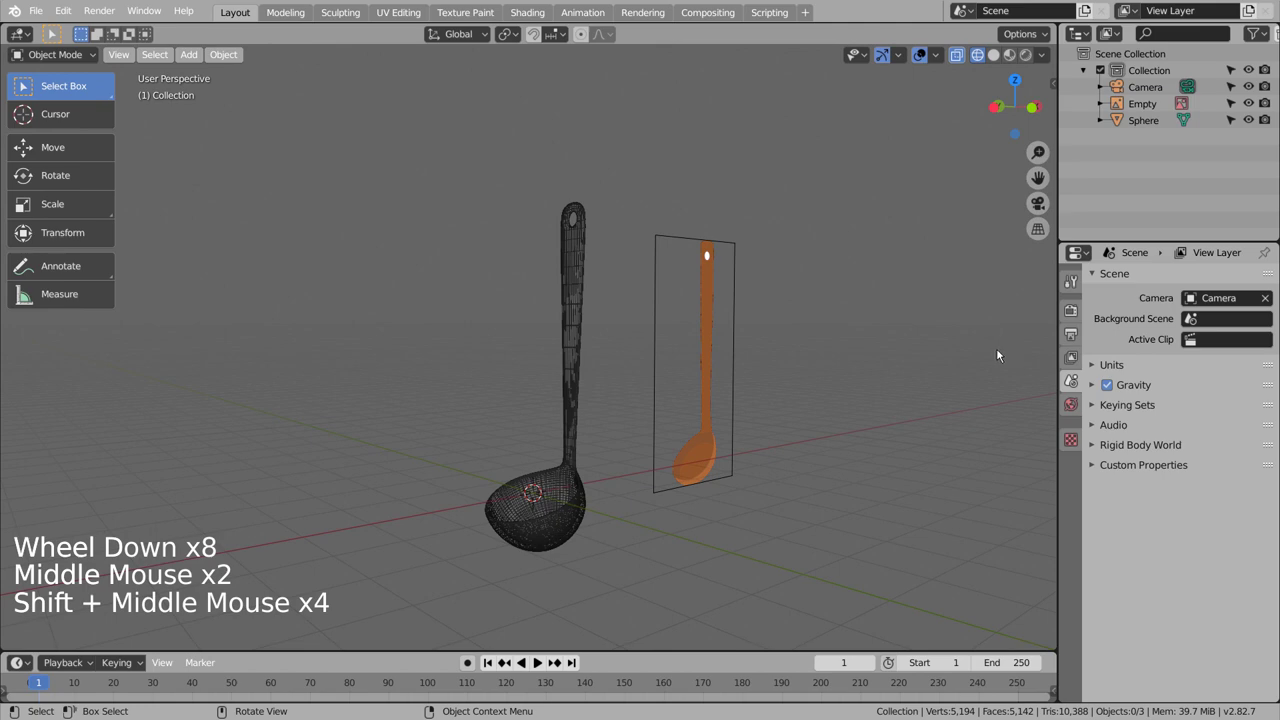
# Step: Hide the orange reference image and select the ladle sphere
pyautogui.click(686, 447)
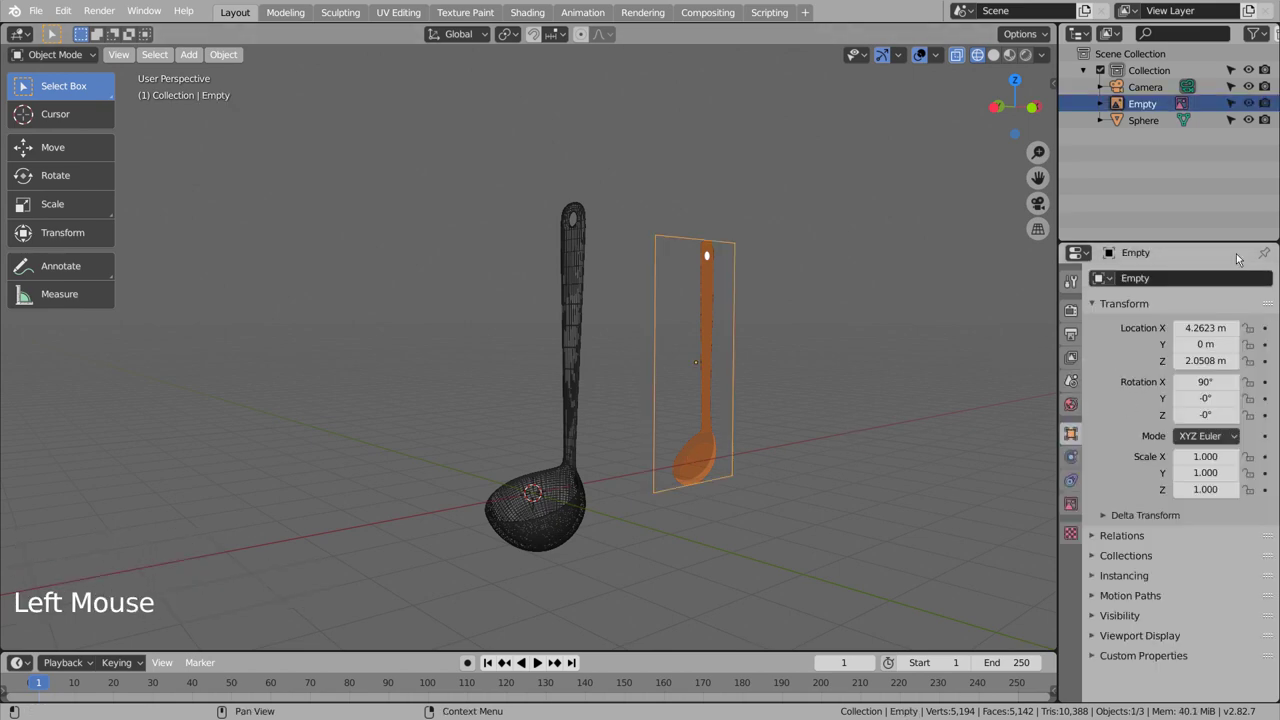
pyautogui.click(1248, 103)
pyautogui.click(770, 415)
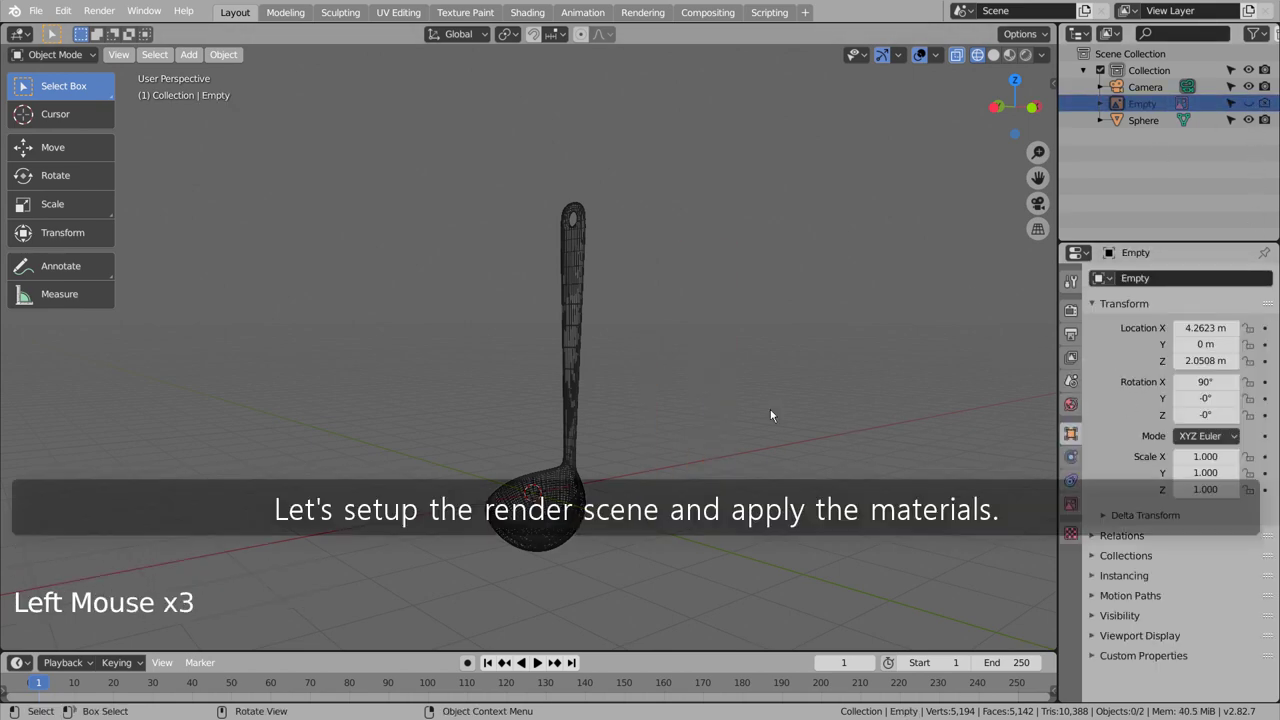
pyautogui.click(566, 544)
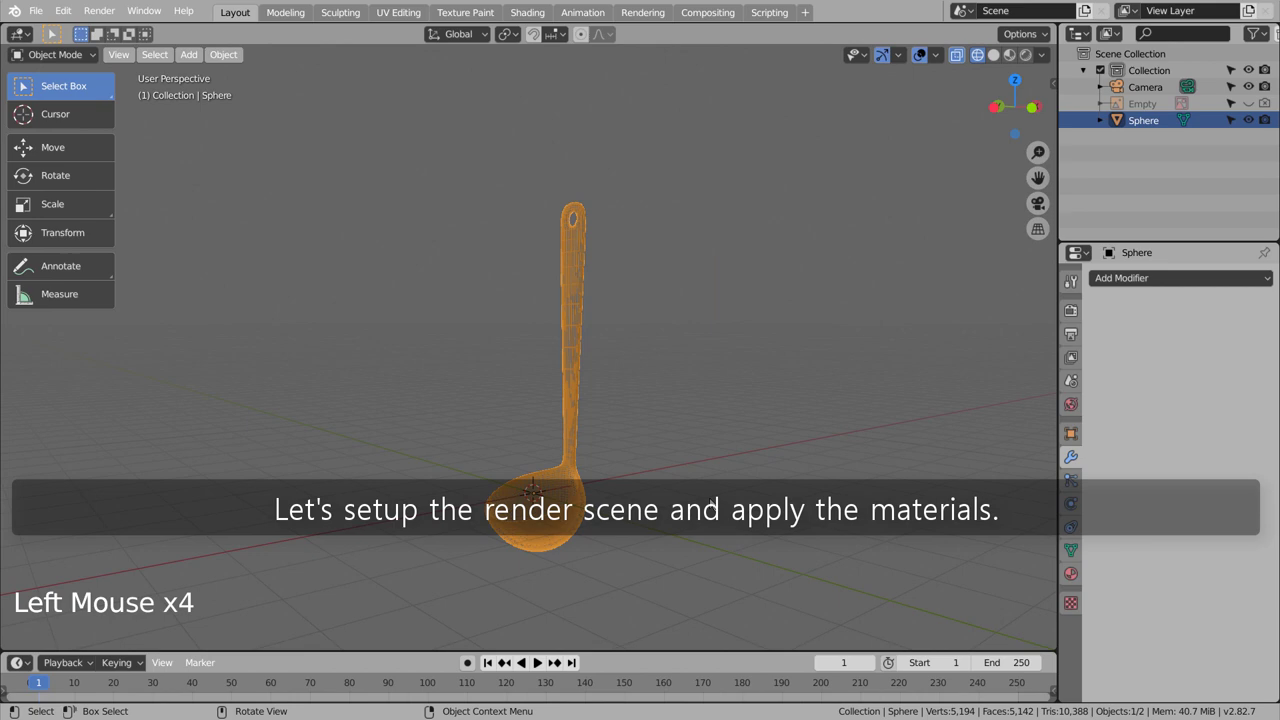
# Step: Give the ladle a new brown base-colour material and view it in Material Preview
pyautogui.click(1071, 571)
pyautogui.click(1196, 348)
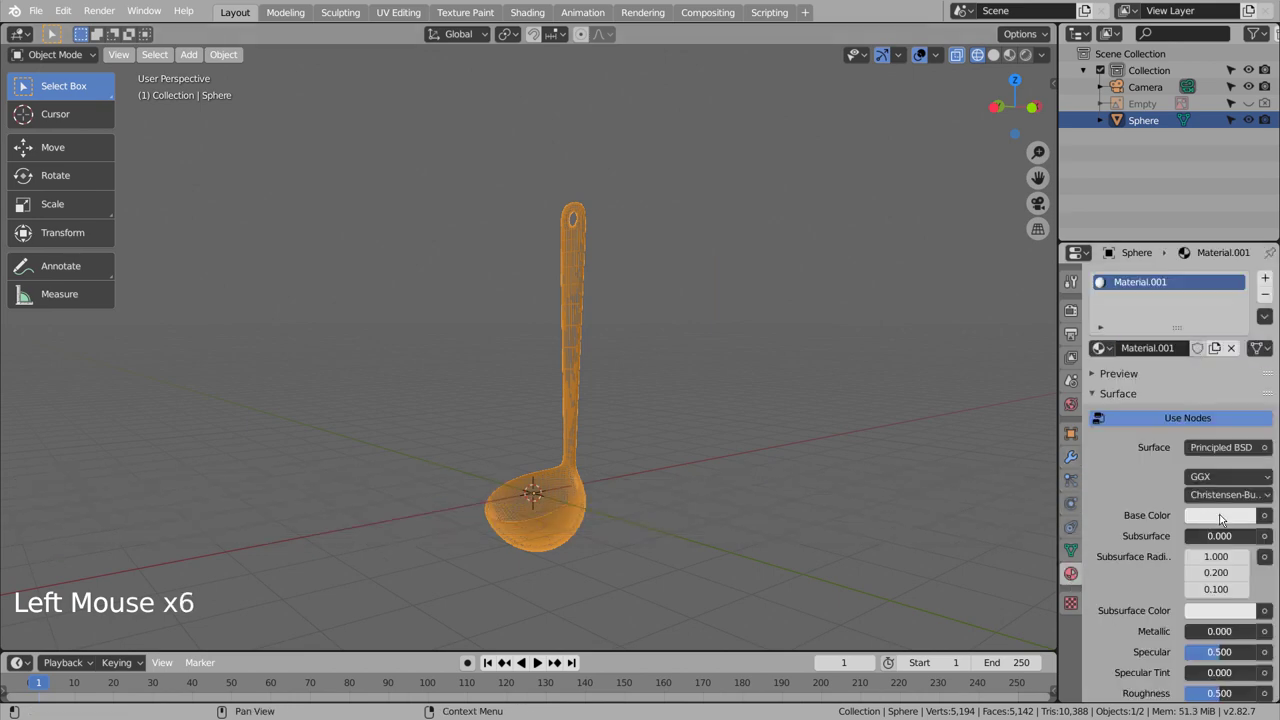
pyautogui.click(1220, 519)
pyautogui.moveTo(1172, 369); pyautogui.dragTo(1150, 375)
pyautogui.click(1239, 369)
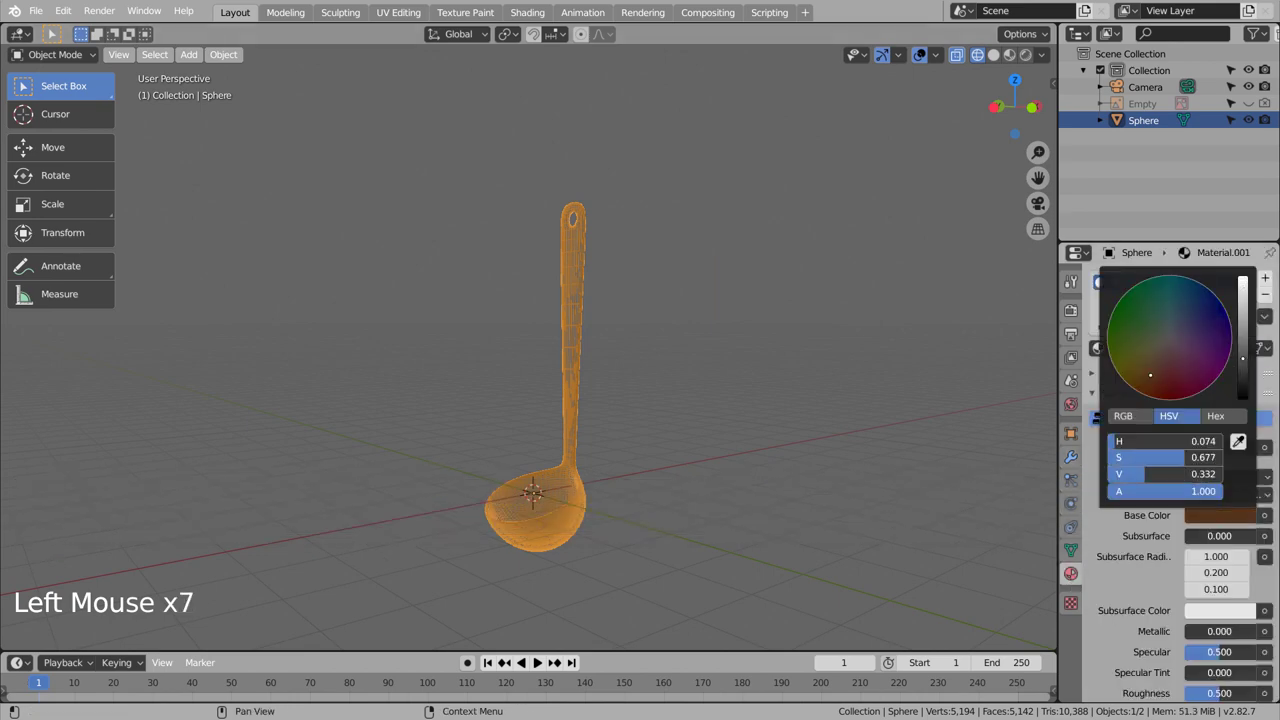
pyautogui.click(1009, 55)
# Step: Apply Shade Smooth to the ladle and frame it alongside the scene camera
pyautogui.moveTo(847, 318); pyautogui.dragTo(806, 381, button='middle')
pyautogui.moveTo(636, 486)
pyautogui.keyDown('shift'); pyautogui.mouseDown(button='middle')
pyautogui.moveTo(628, 357)
pyautogui.moveTo(510, 444)
pyautogui.mouseUp(button='middle'); pyautogui.keyUp('shift')
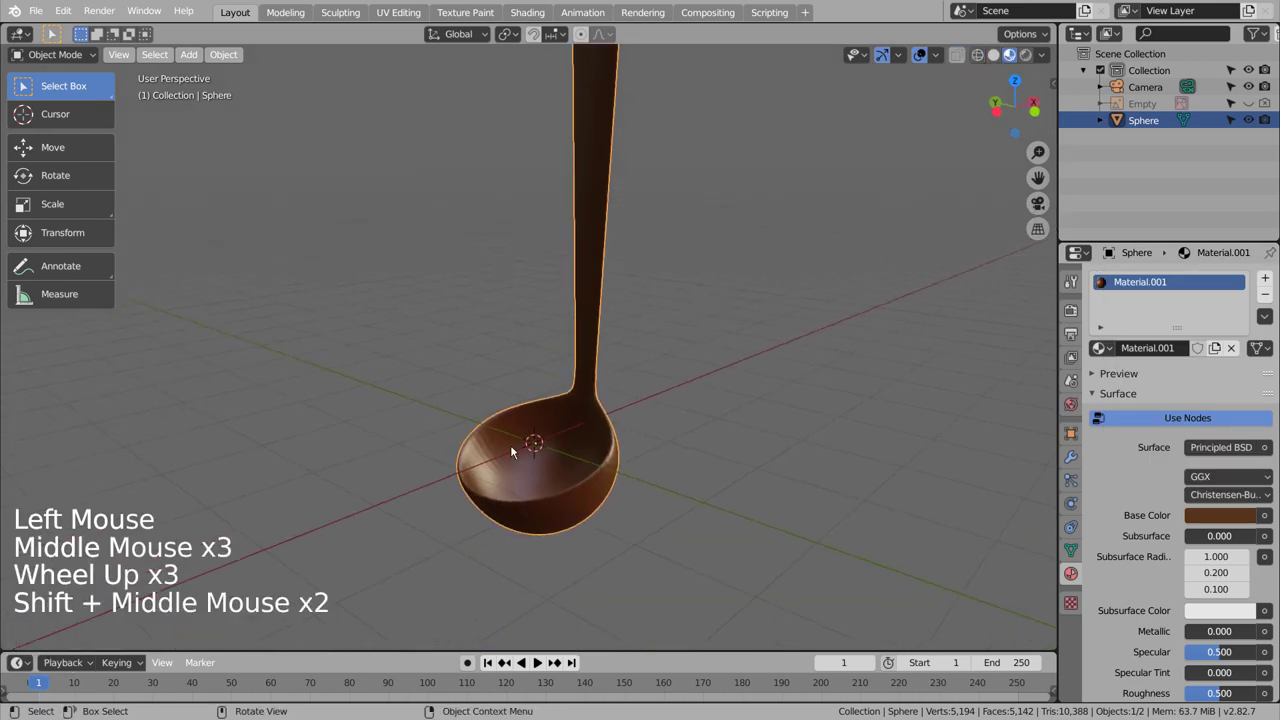
pyautogui.rightClick(510, 446)
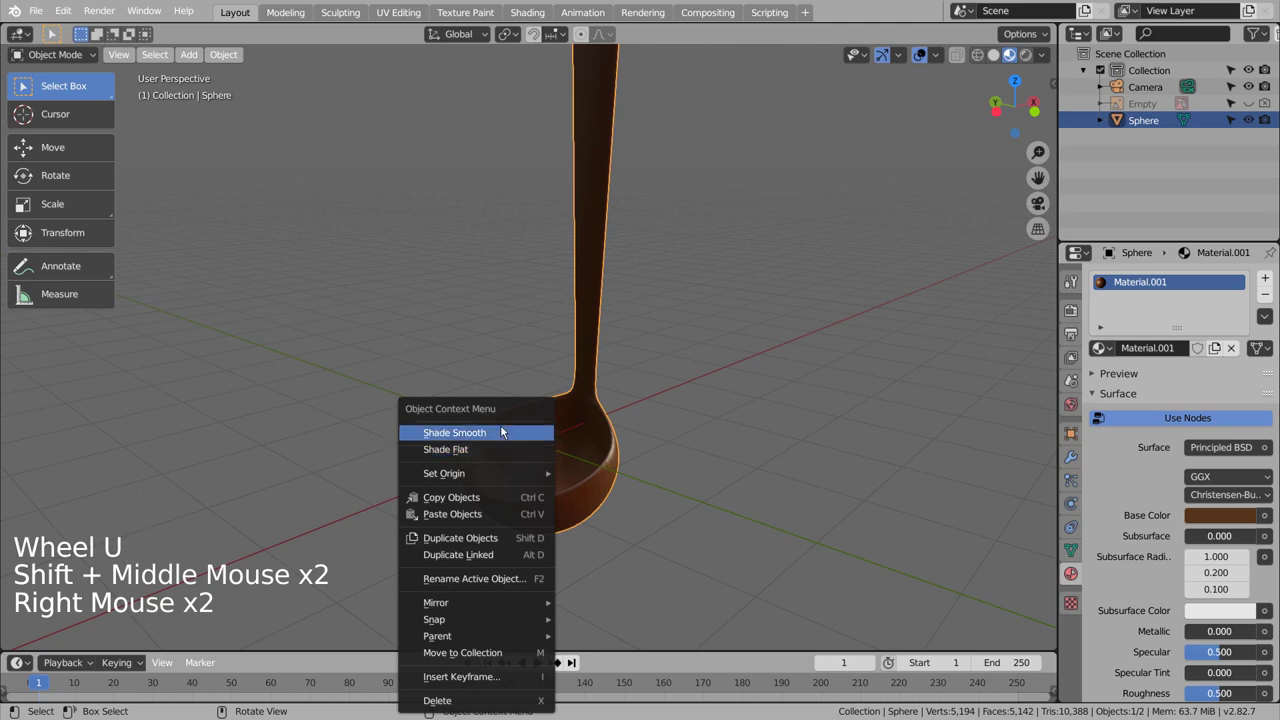
pyautogui.click(515, 433)
pyautogui.click(659, 500)
pyautogui.moveTo(659, 500)
pyautogui.mouseDown(button='middle')
pyautogui.moveTo(789, 456)
pyautogui.moveTo(871, 471)
pyautogui.moveTo(717, 499)
pyautogui.moveTo(676, 435)
pyautogui.mouseUp(button='middle')
pyautogui.scroll(-5, 676, 435)
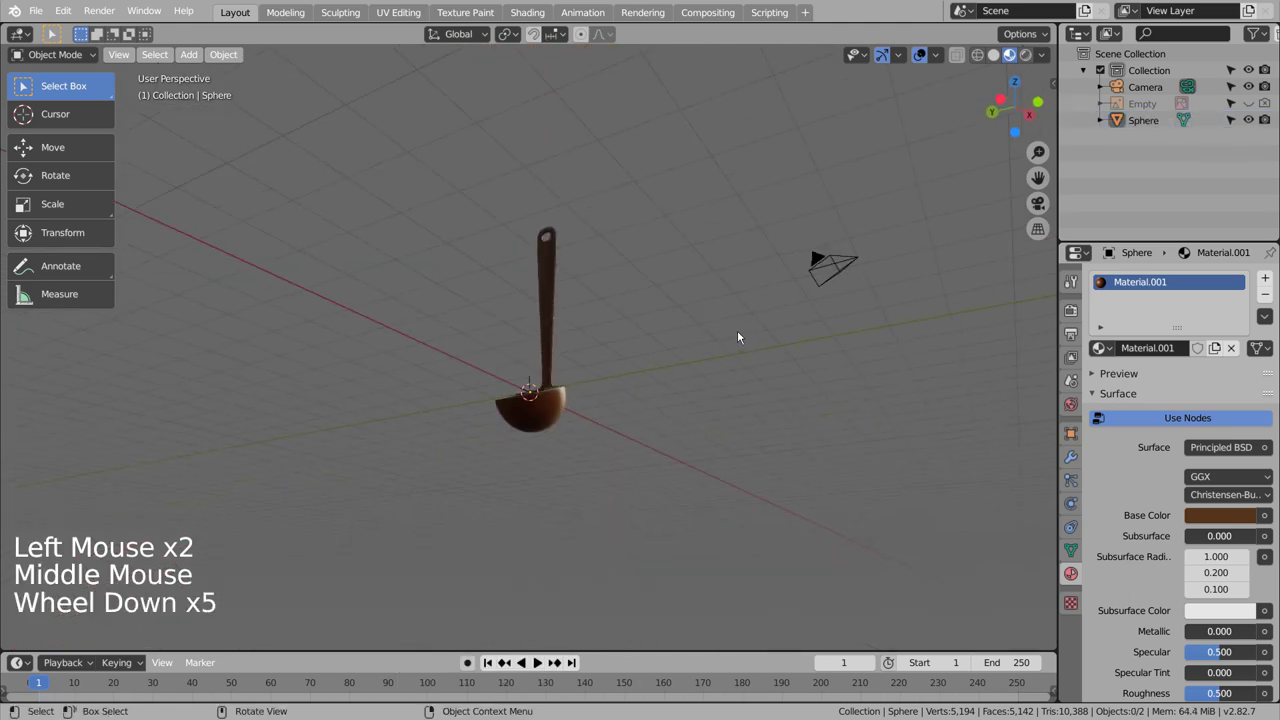
pyautogui.moveTo(737, 337)
pyautogui.mouseDown(button='middle')
pyautogui.moveTo(711, 426)
pyautogui.moveTo(671, 451)
pyautogui.moveTo(682, 438)
pyautogui.mouseUp(button='middle')
pyautogui.moveTo(682, 438)
pyautogui.mouseDown(button='middle')
pyautogui.moveTo(697, 411)
pyautogui.moveTo(657, 453)
pyautogui.moveTo(670, 440)
pyautogui.mouseUp(button='middle')
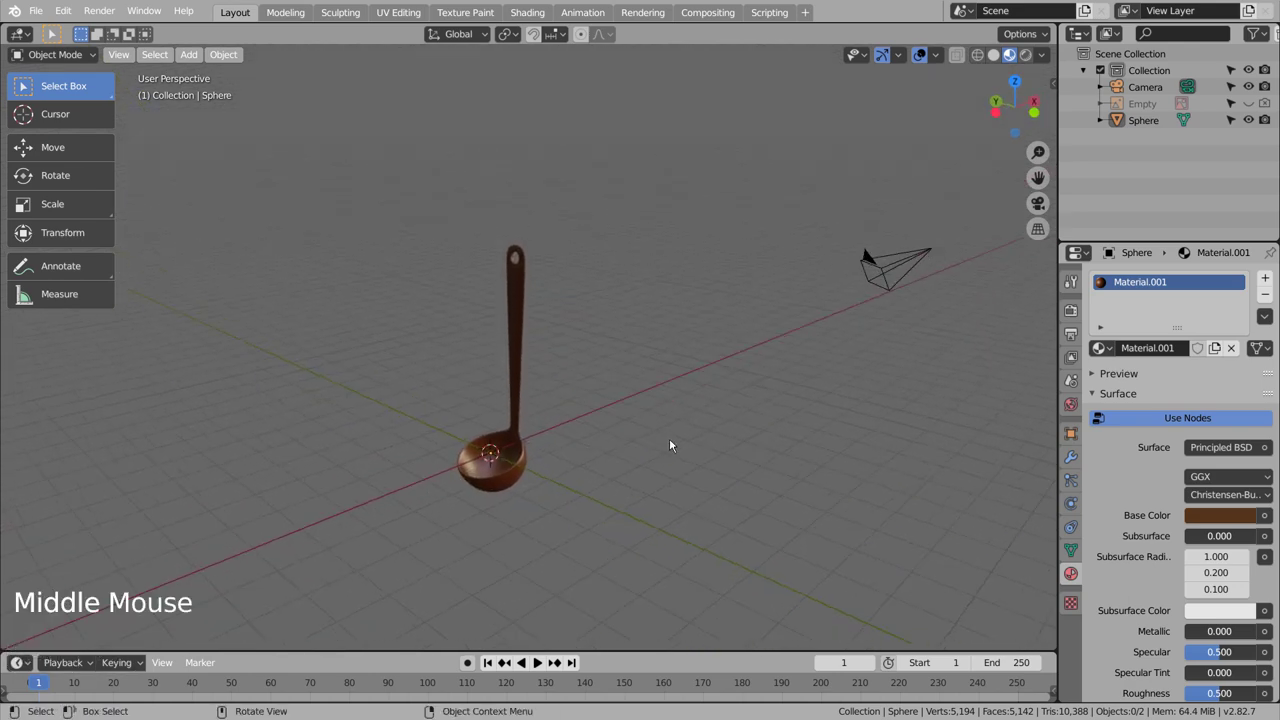
# Step: Align the camera to the view and walk-navigate to frame the ladle
pyautogui.press('ctrl+alt+KP_Decimal')
pyautogui.press('ctrl+alt+KP_0')
pyautogui.hotkey('shift', '`')
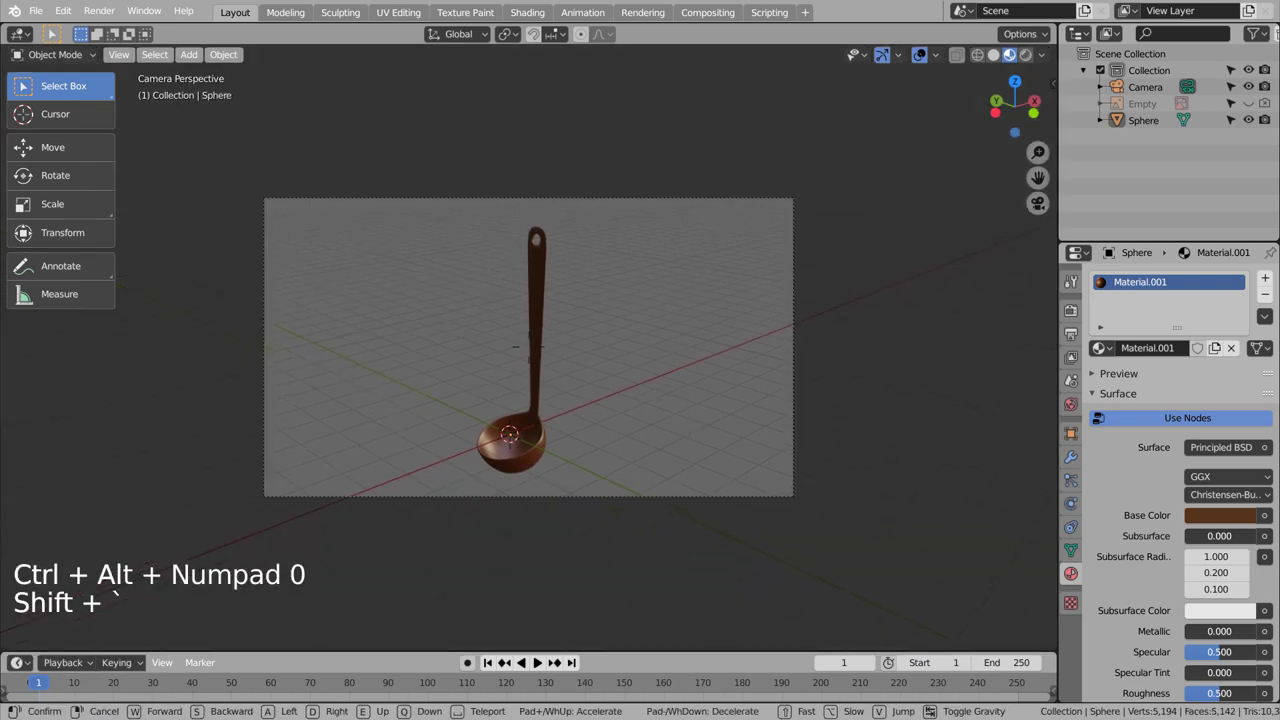
pyautogui.click(528, 352)
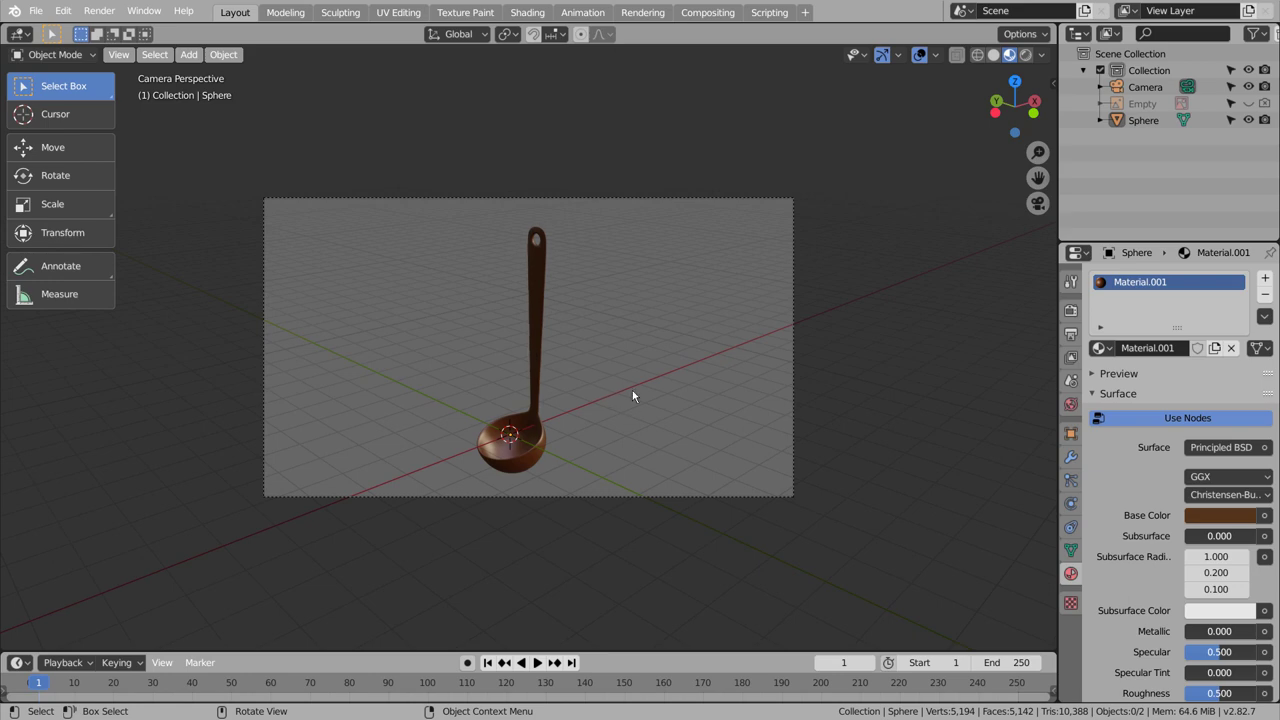
# Step: Switch the render engine to Cycles and preview the rendered viewport
pyautogui.click(1071, 310)
pyautogui.click(1210, 278)
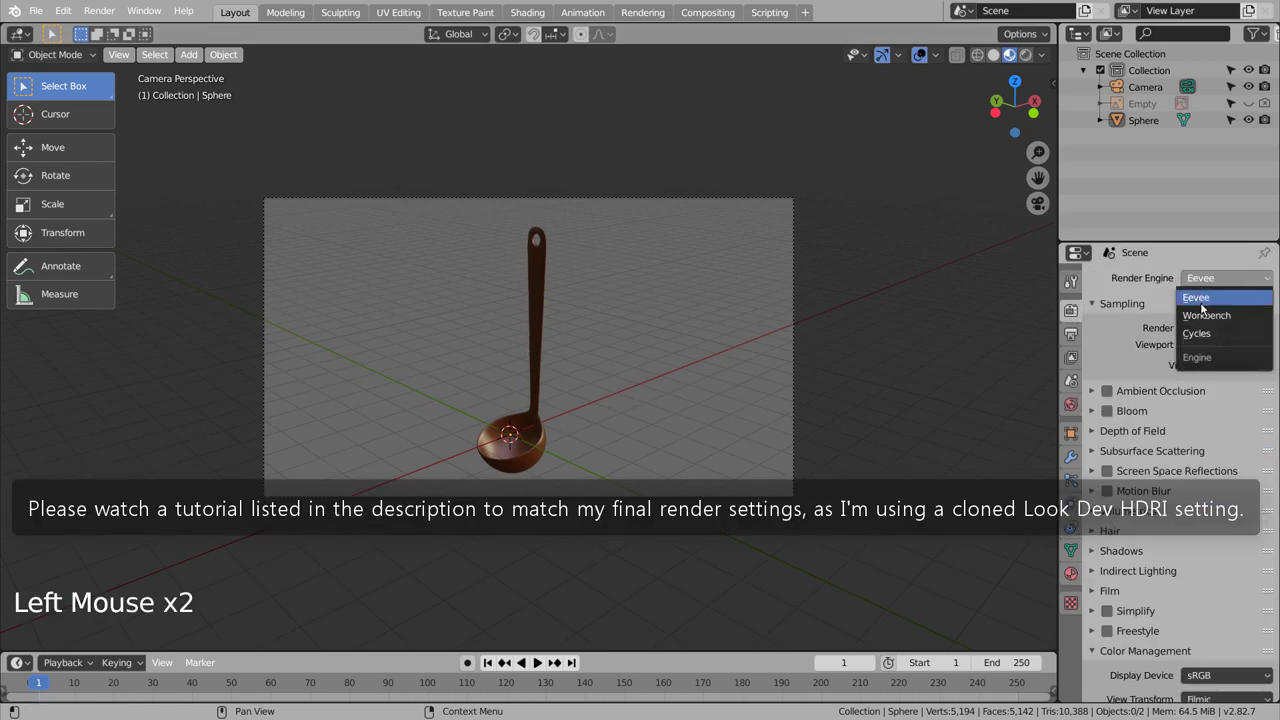
pyautogui.click(1200, 337)
pyautogui.click(1023, 55)
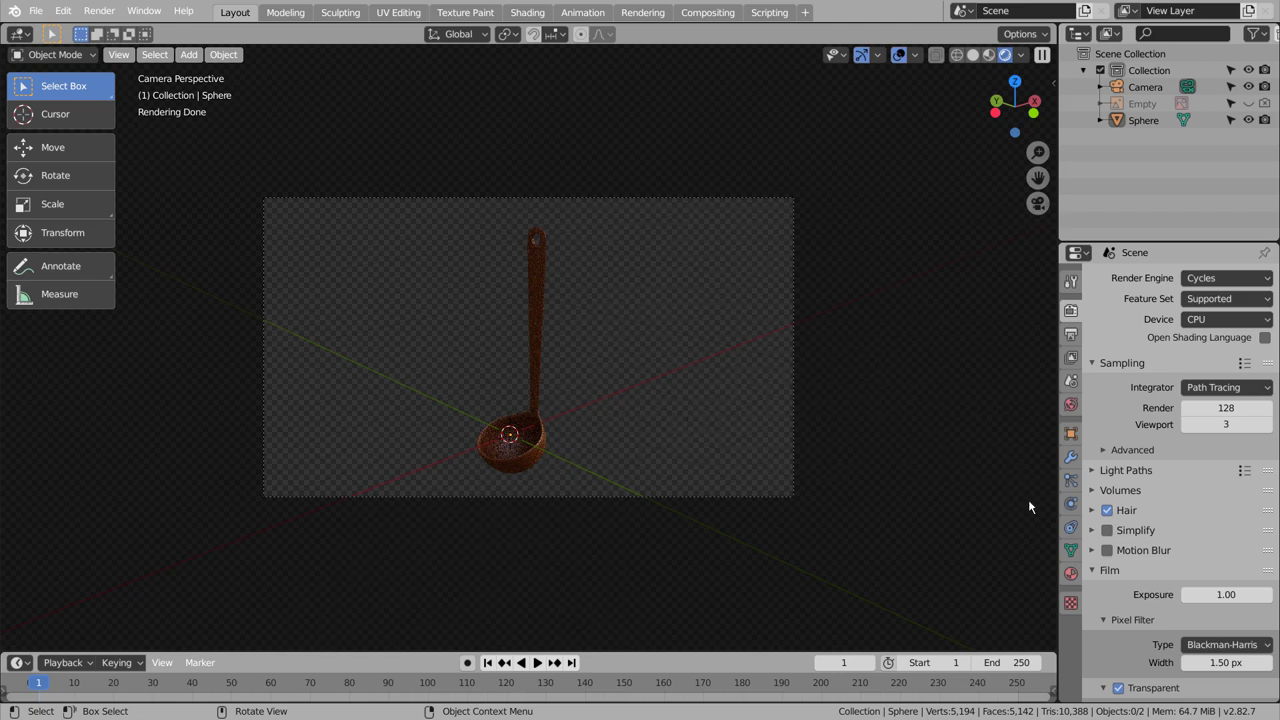
# Step: Set the forest HDRI world strength to 2, then stop the live render preview
pyautogui.click(1071, 404)
pyautogui.doubleClick(1220, 511)
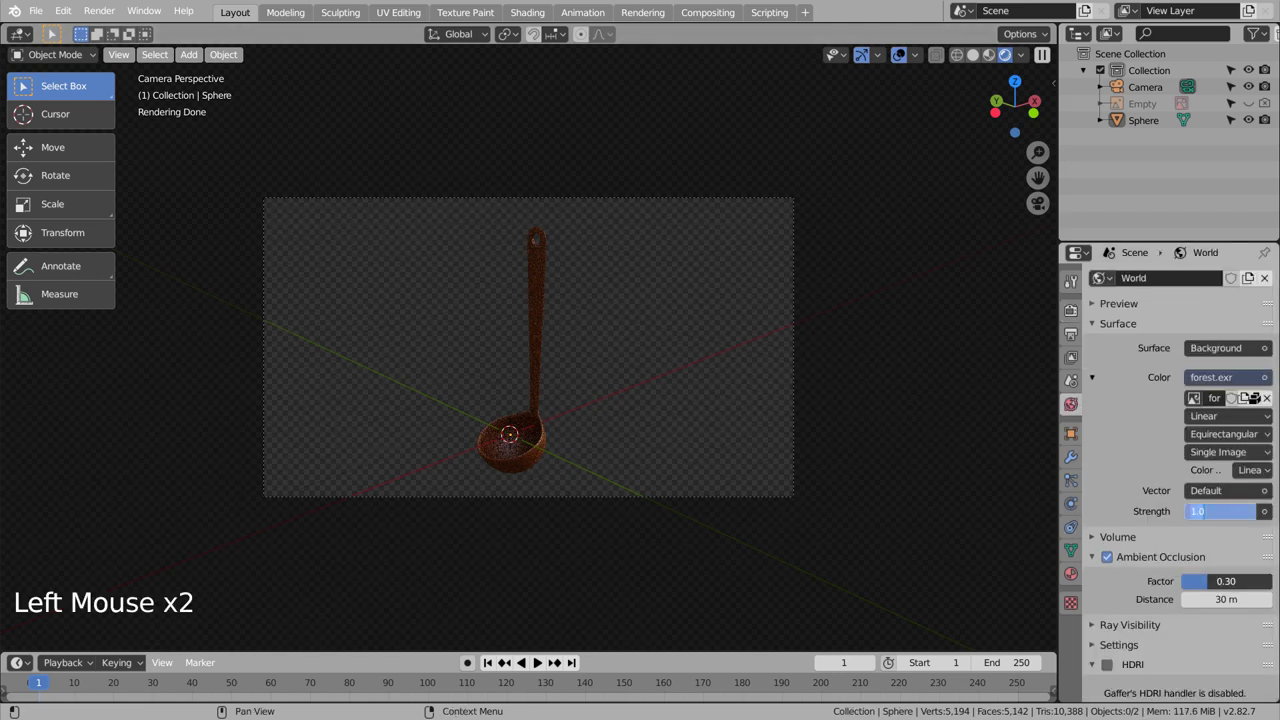
pyautogui.write('2')
pyautogui.press('Return')
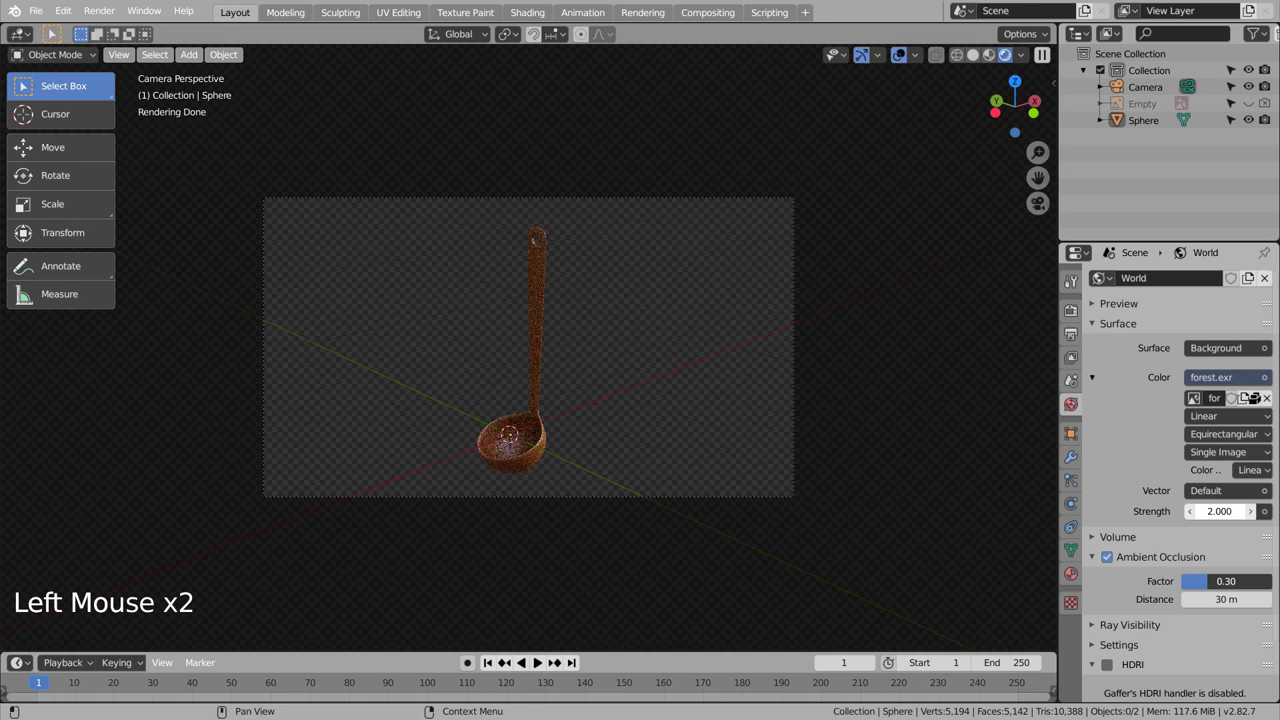
pyautogui.click(972, 55)
# Step: Return the viewport to plain grey Solid shading and select the camera
pyautogui.click(1008, 55)
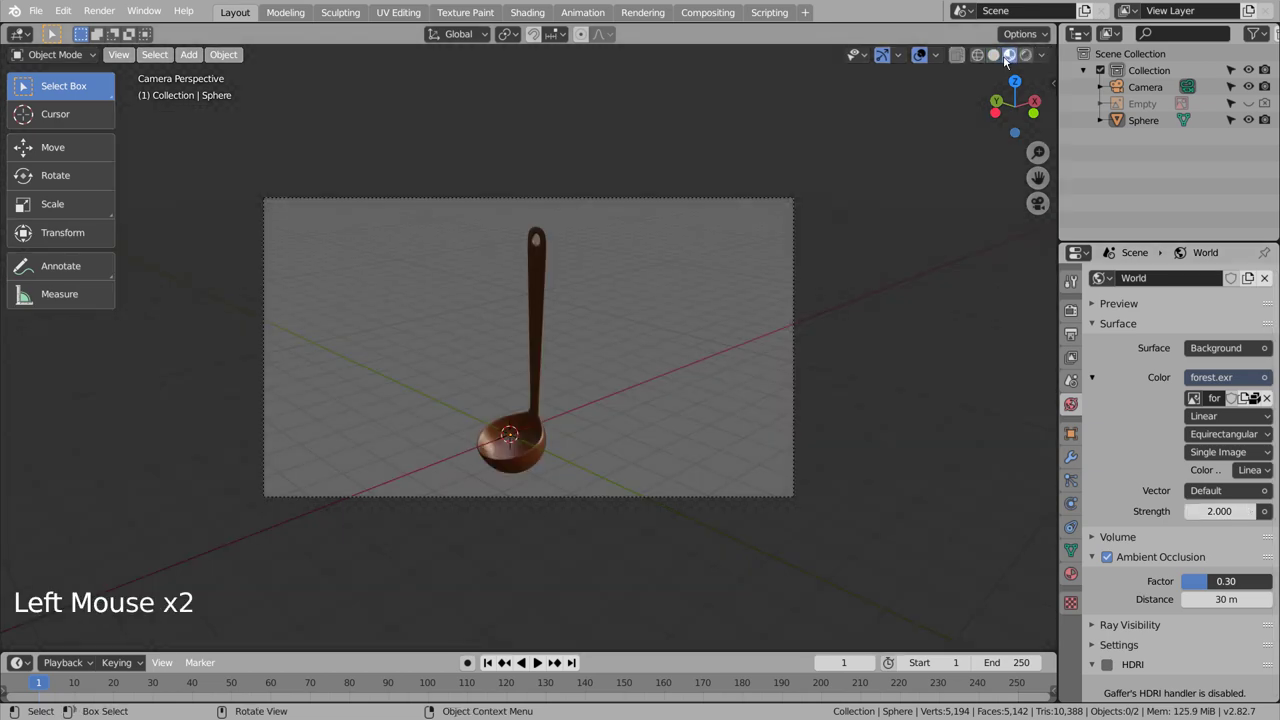
pyautogui.click(779, 205)
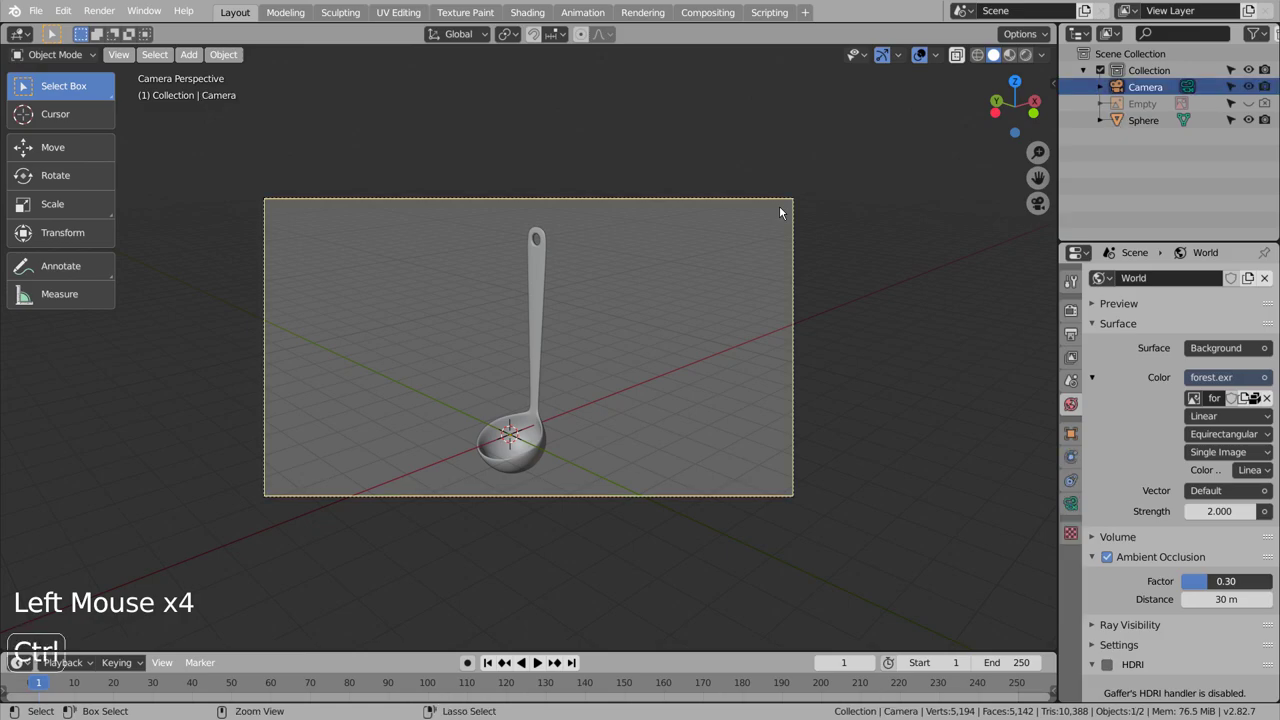